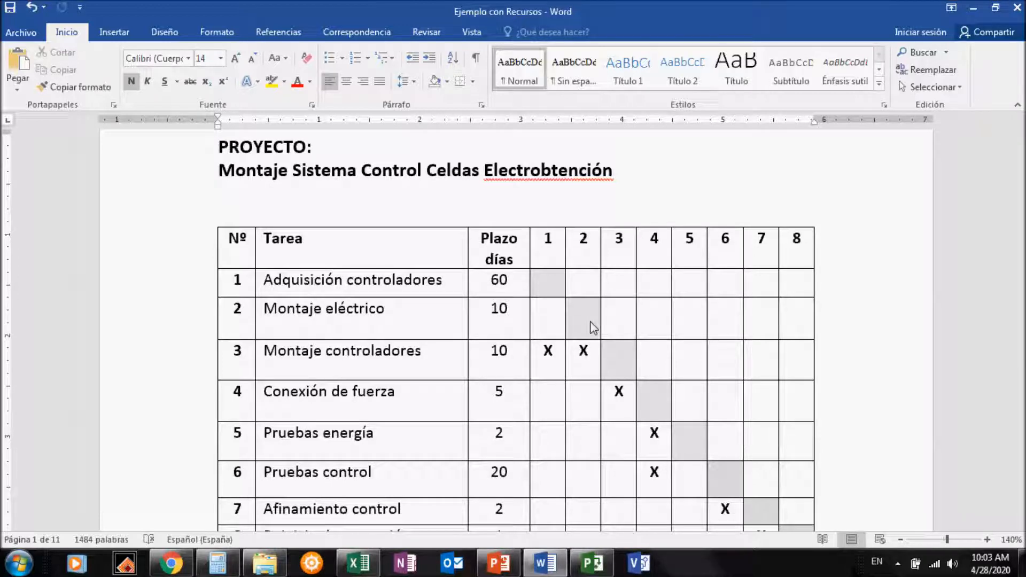
Switch to the PowerPoint presentation and review the slides on Calendario Laboral, Fecha Inicio and Tareas Automaticas
{"action": "left_click_drag", "start_coordinate": [593, 327], "coordinate": [456, 419]}
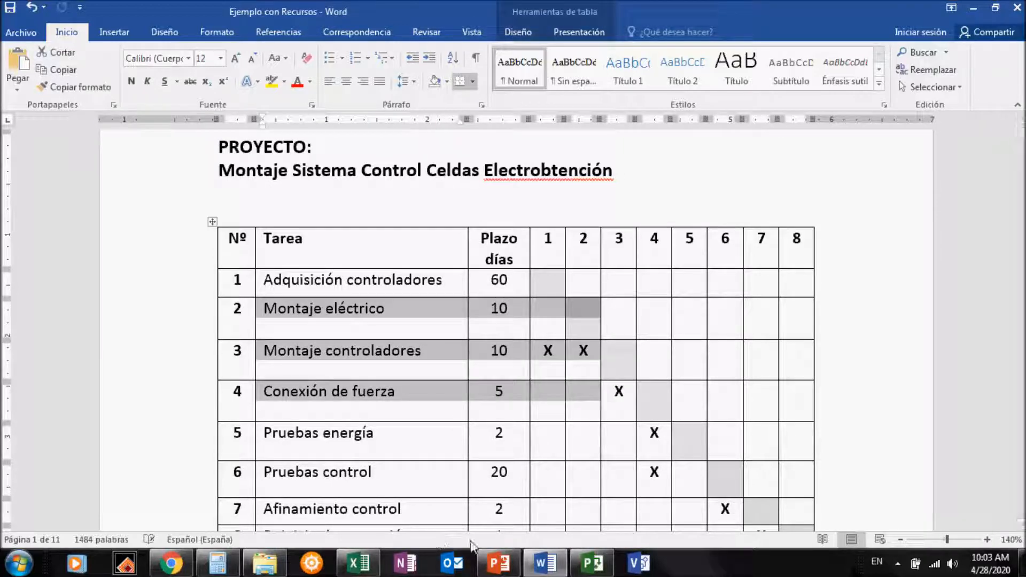
{"action": "left_click", "coordinate": [592, 563]}
{"action": "mouse_move", "coordinate": [538, 574]}
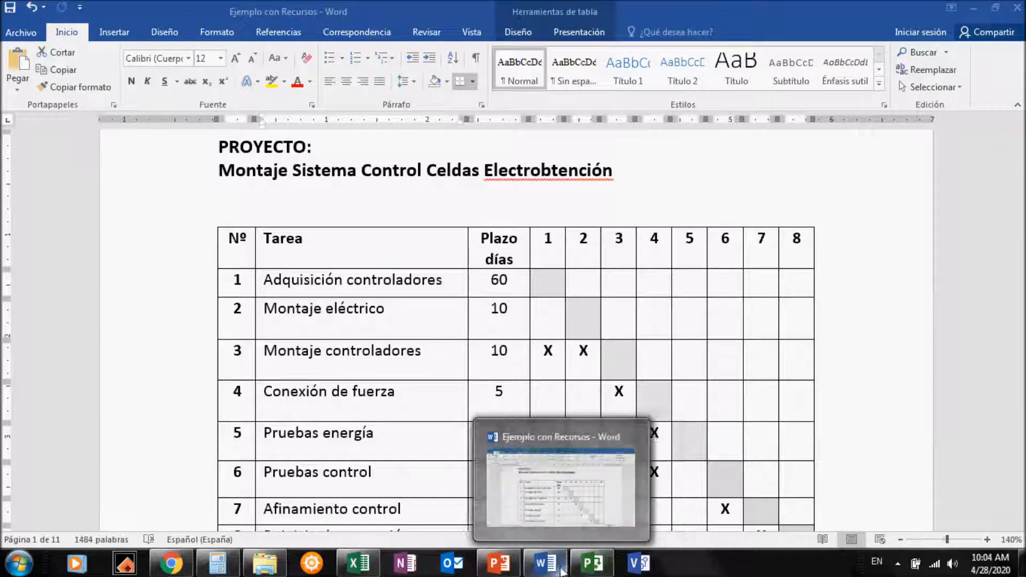
{"action": "left_click", "coordinate": [499, 563]}
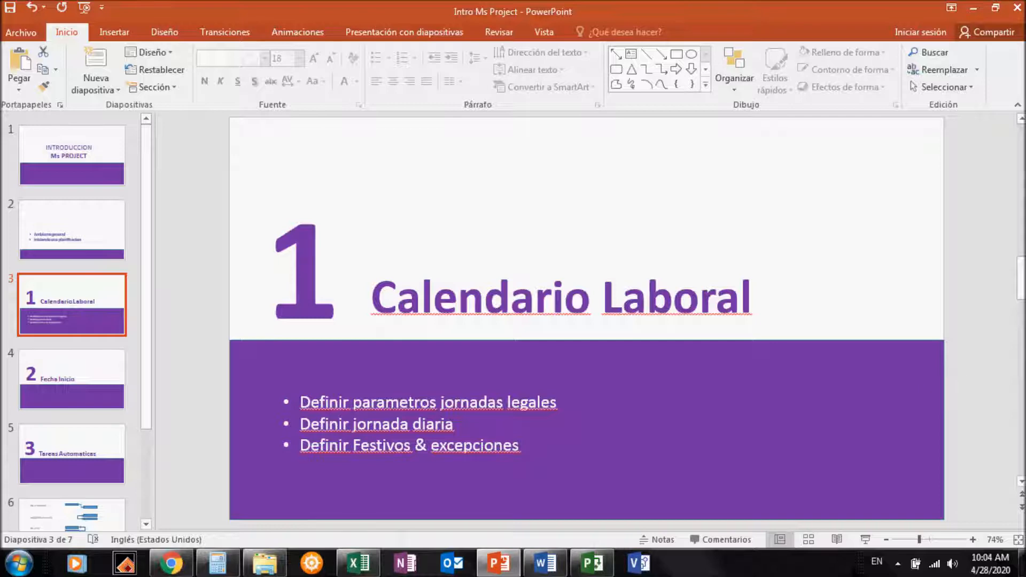
{"action": "key", "text": "Down"}
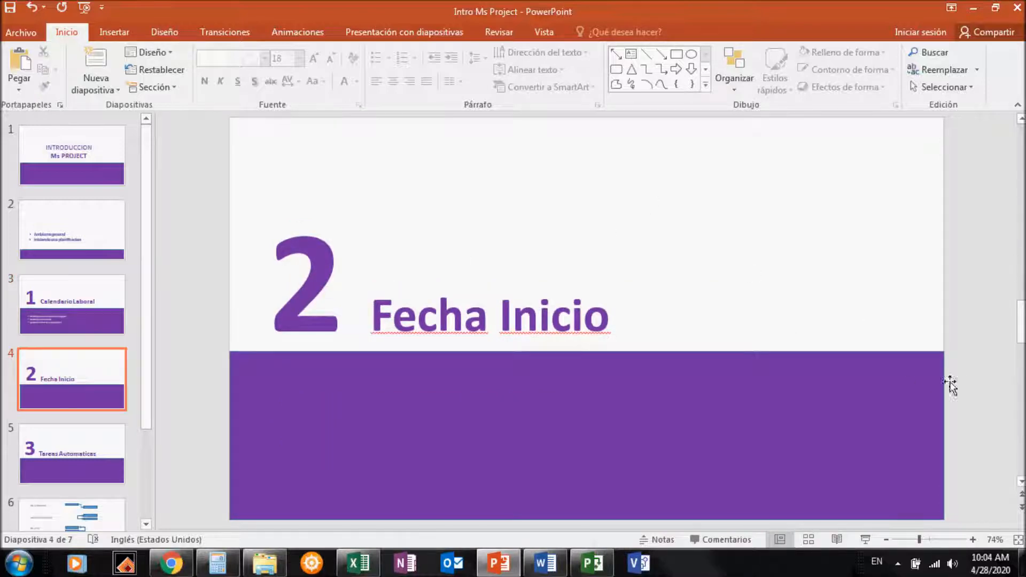
{"action": "key", "text": "Down"}
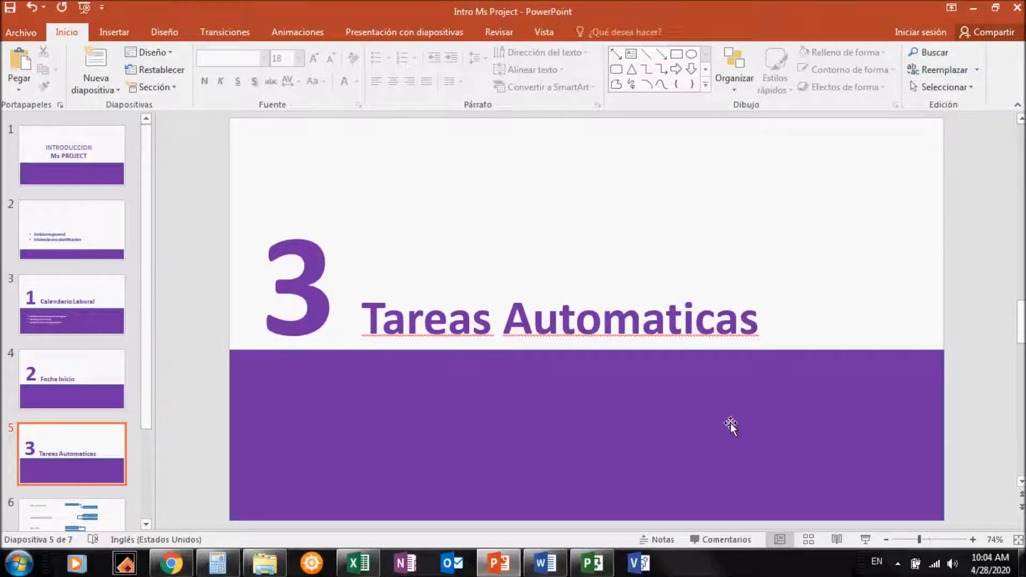
Switch to Project and review the working calendar with its scheduling options, as well as the project's start date information
{"action": "left_click", "coordinate": [590, 563]}
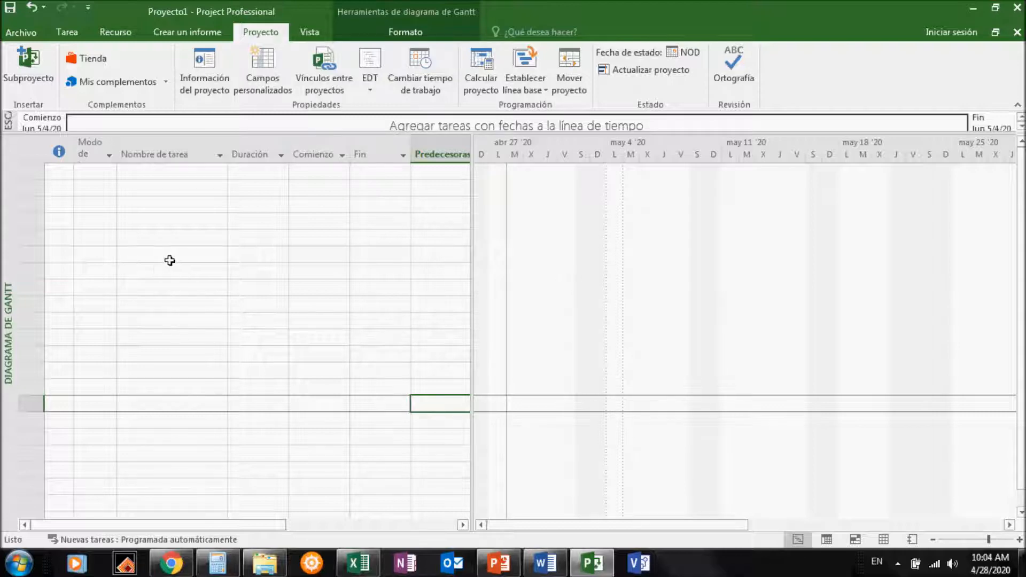
{"action": "left_click", "coordinate": [426, 80]}
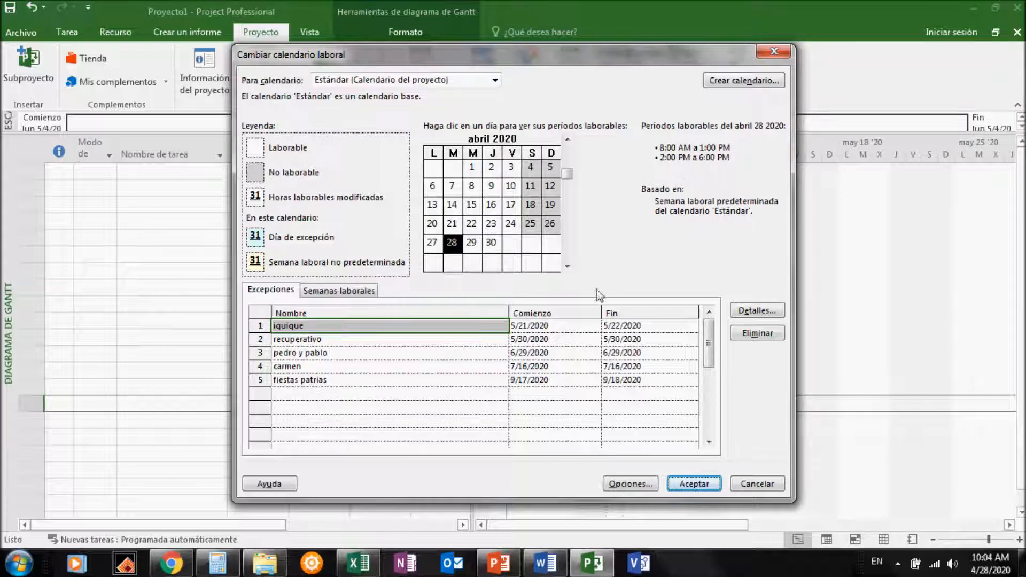
{"action": "left_click", "coordinate": [628, 483]}
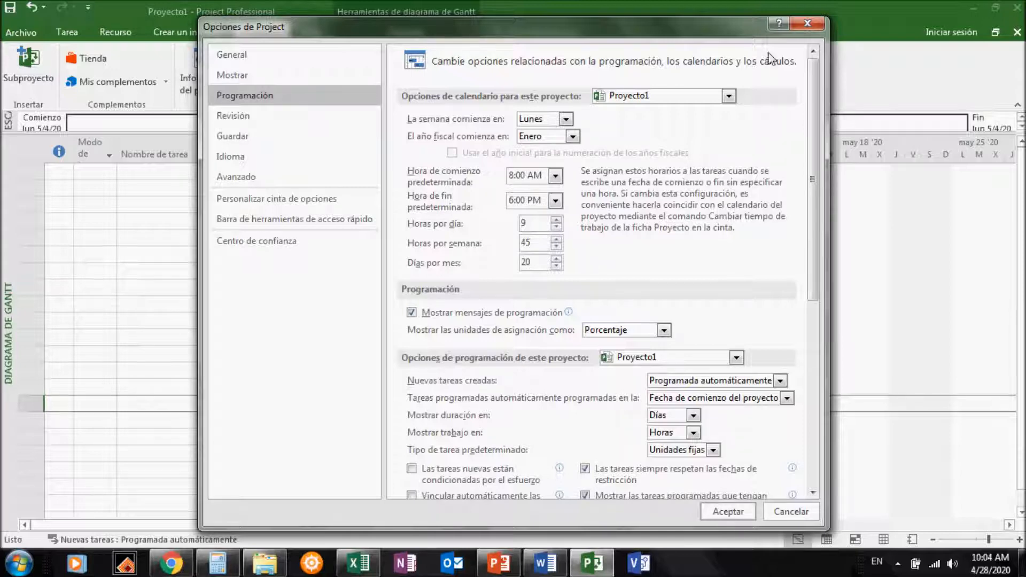
{"action": "left_click", "coordinate": [799, 25]}
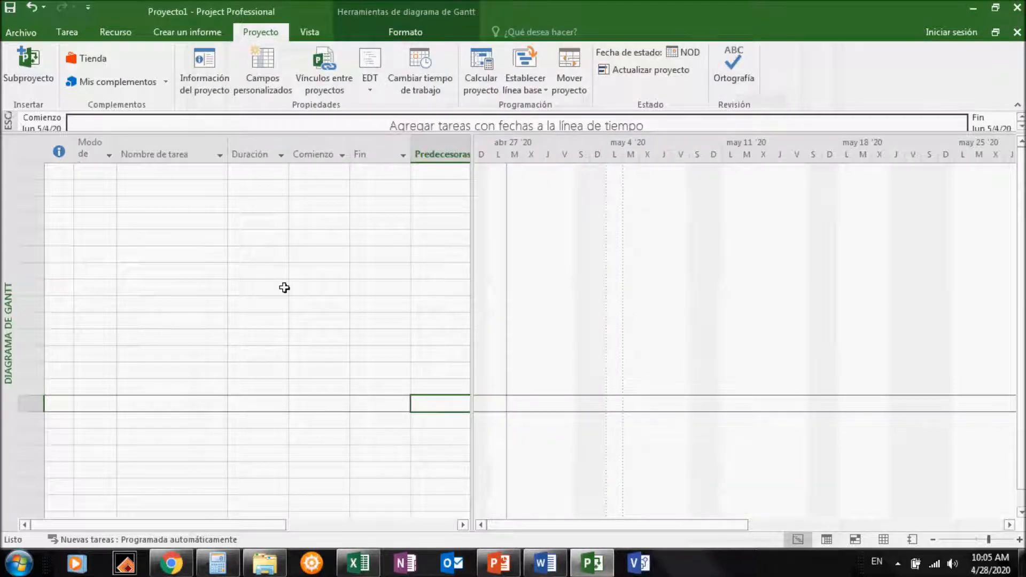
{"action": "left_click", "coordinate": [204, 65]}
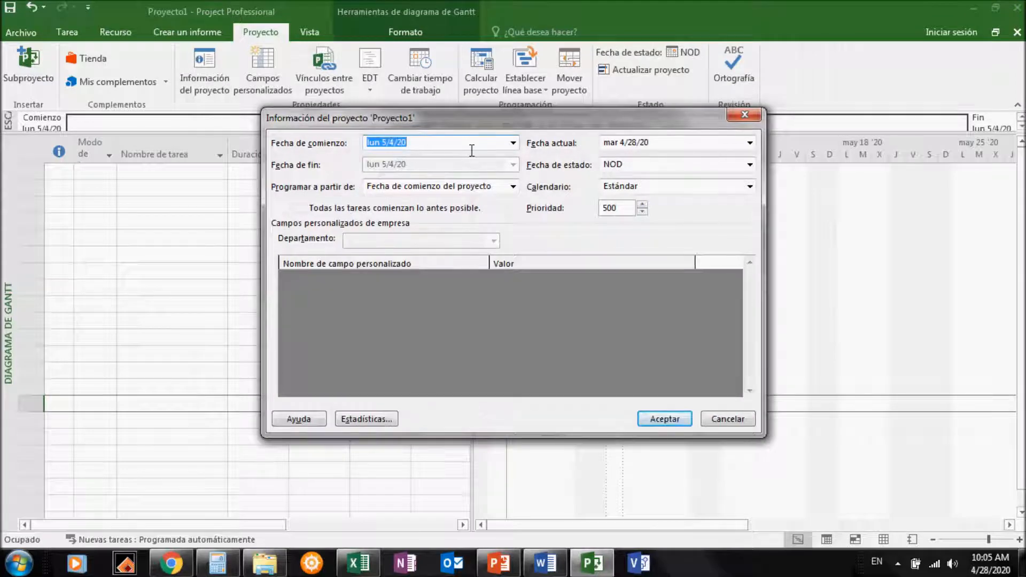
{"action": "left_click", "coordinate": [740, 116]}
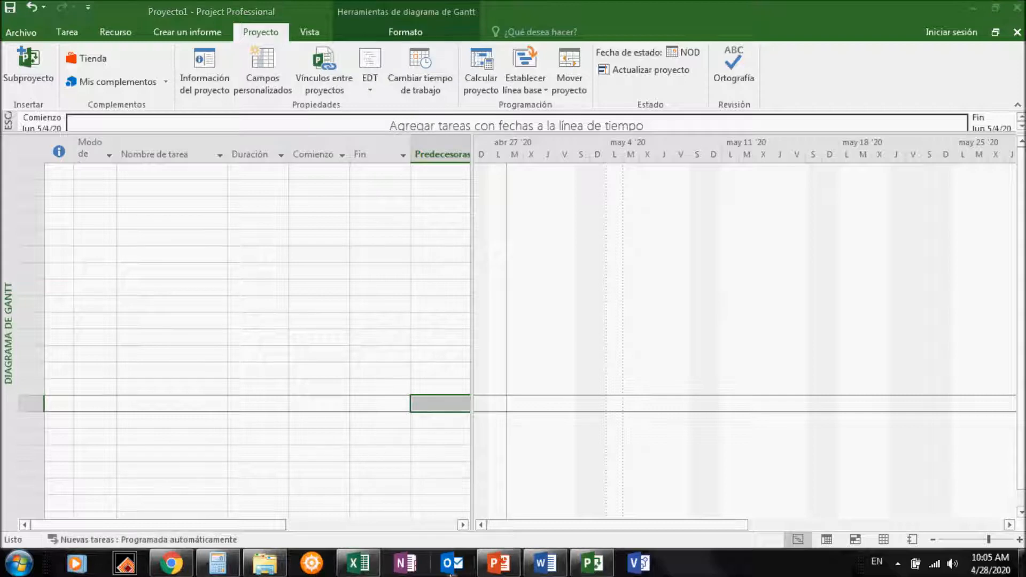
Switch to the Word document and review the project's task table and the Jornada and Fecha inicio details below it
{"action": "left_click", "coordinate": [532, 570]}
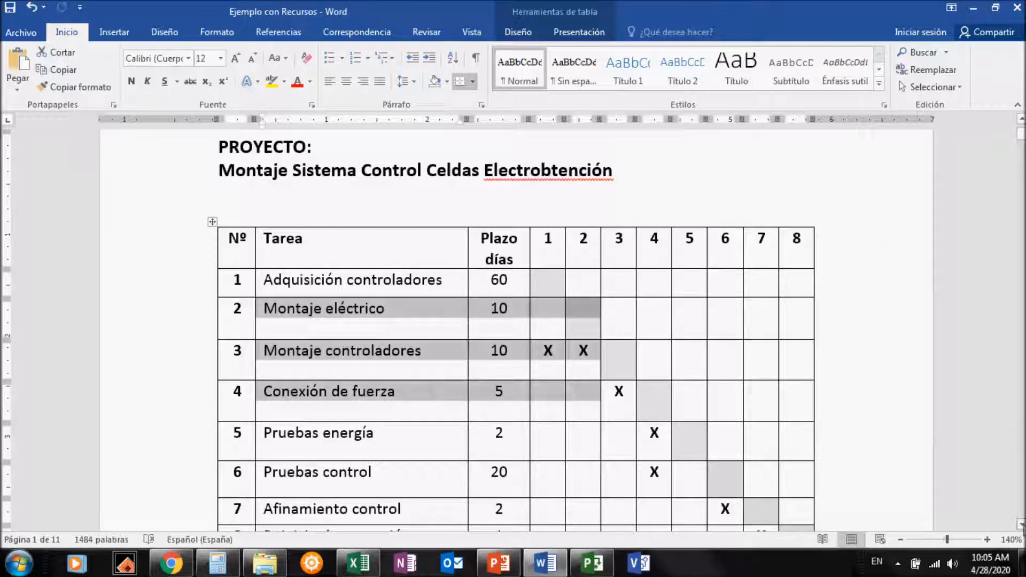
{"action": "left_click", "coordinate": [1021, 525]}
{"action": "left_click", "coordinate": [1021, 525]}
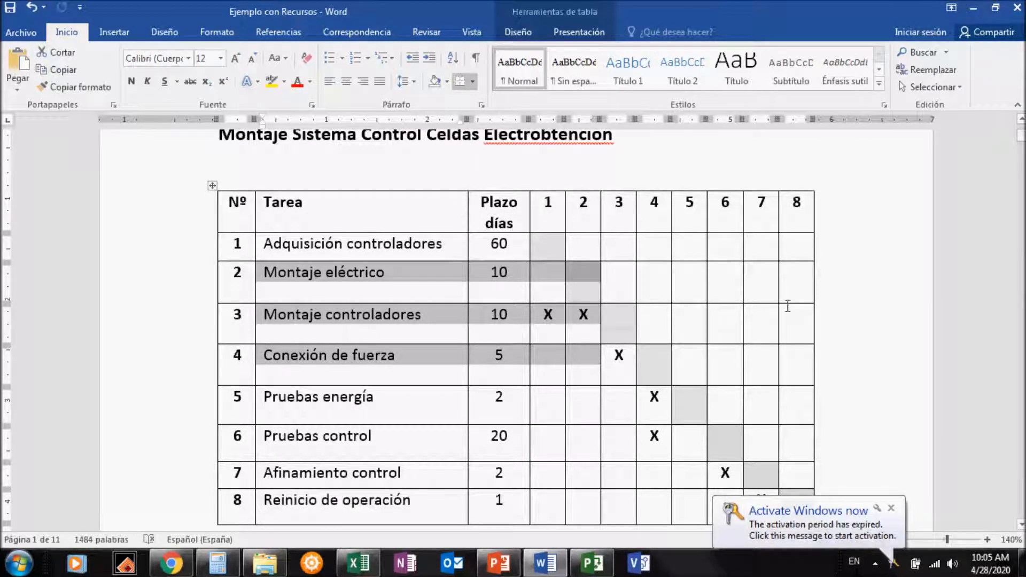
{"action": "left_click", "coordinate": [889, 264]}
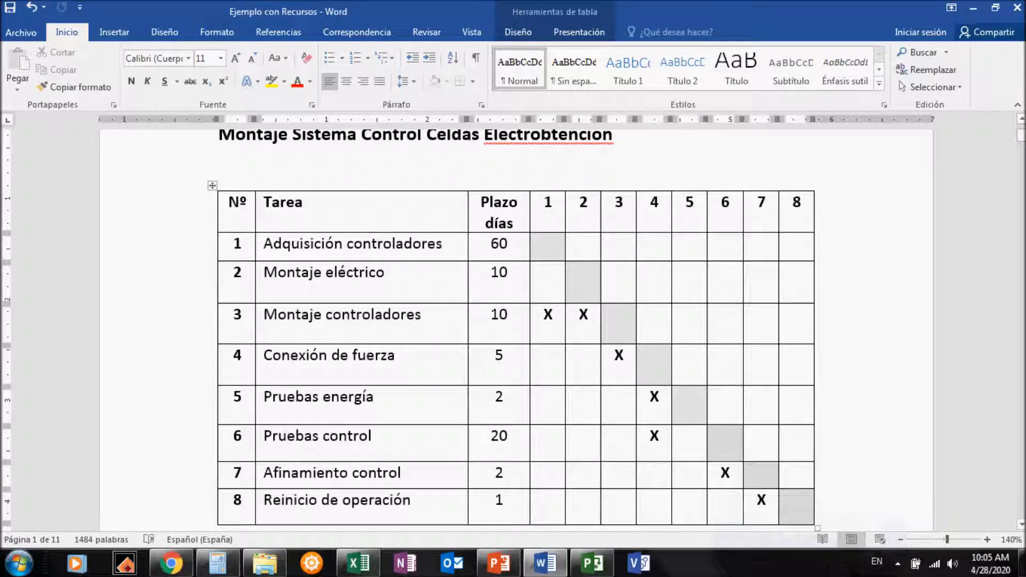
{"action": "scroll", "coordinate": [1005, 366], "scroll_direction": "down", "scroll_amount": 10}
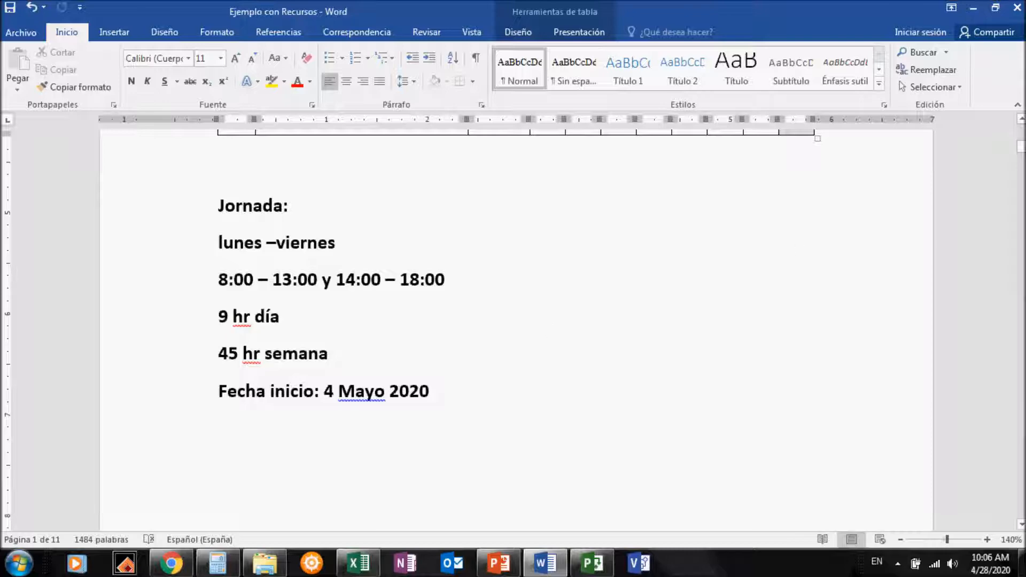
{"action": "scroll", "coordinate": [1021, 131], "scroll_direction": "up", "scroll_amount": 7}
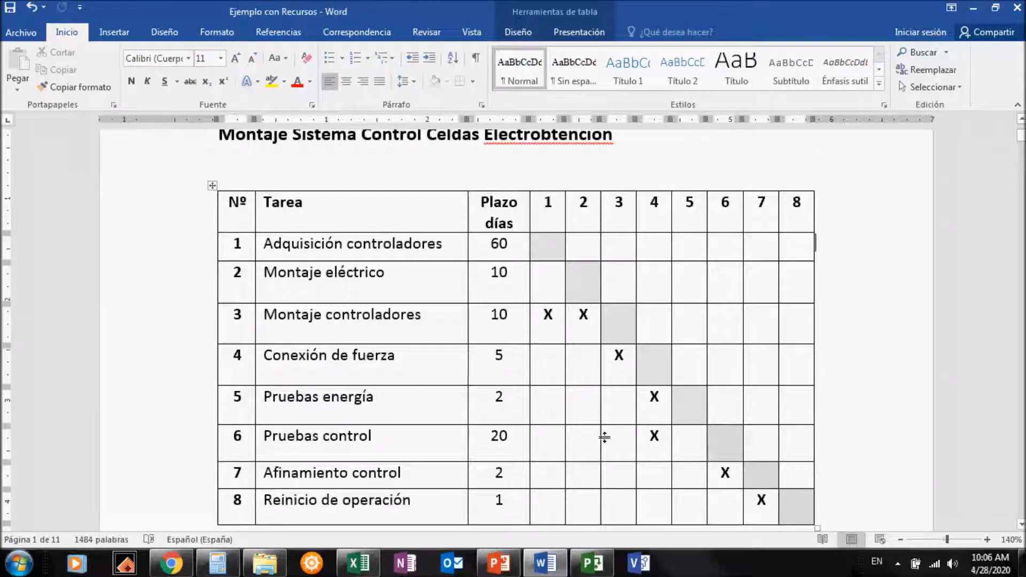
Copy the eight task names from the Word table's Tarea column and paste them into Project's Nombre de tarea column from the first row
{"action": "mouse_move", "coordinate": [540, 574]}
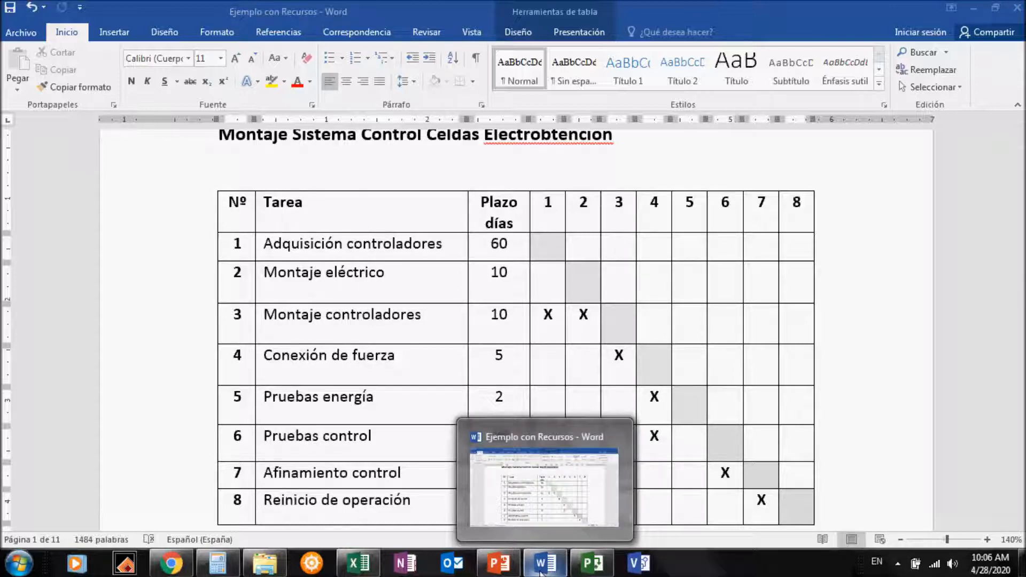
{"action": "left_click", "coordinate": [594, 571]}
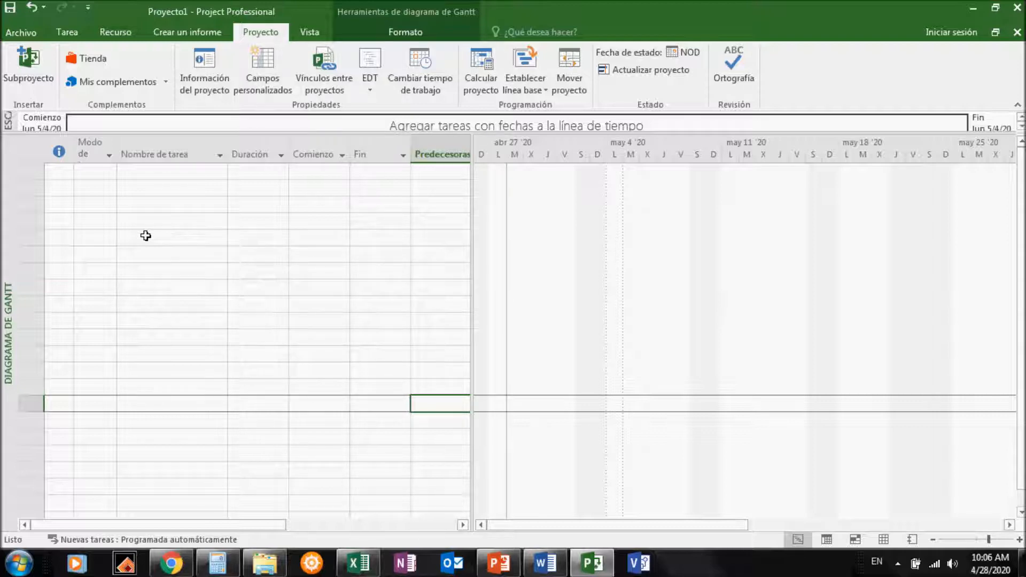
{"action": "left_click", "coordinate": [181, 184]}
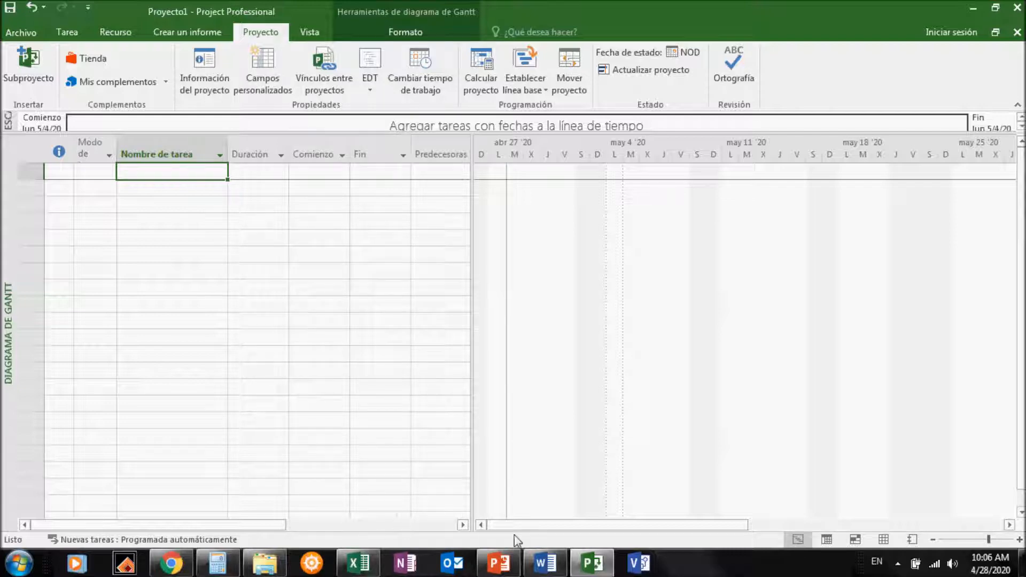
{"action": "left_click", "coordinate": [543, 564]}
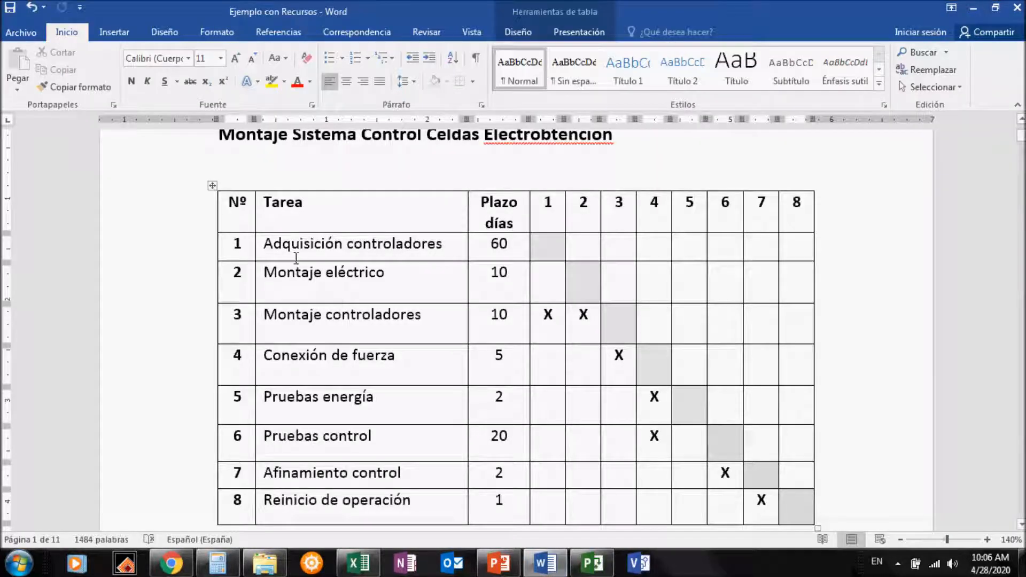
{"action": "left_click_drag", "start_coordinate": [272, 253], "coordinate": [348, 505]}
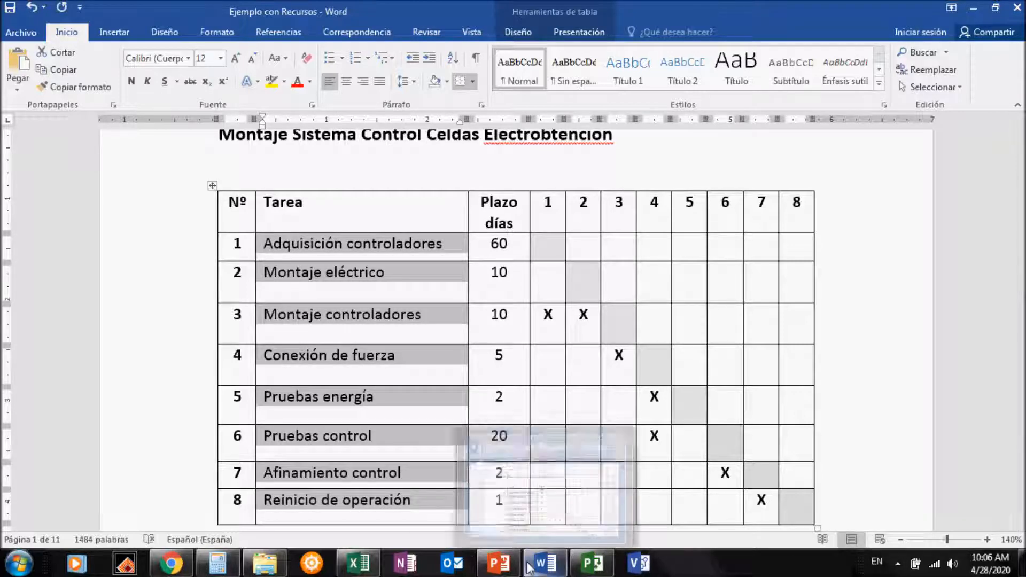
{"action": "left_click", "coordinate": [598, 565]}
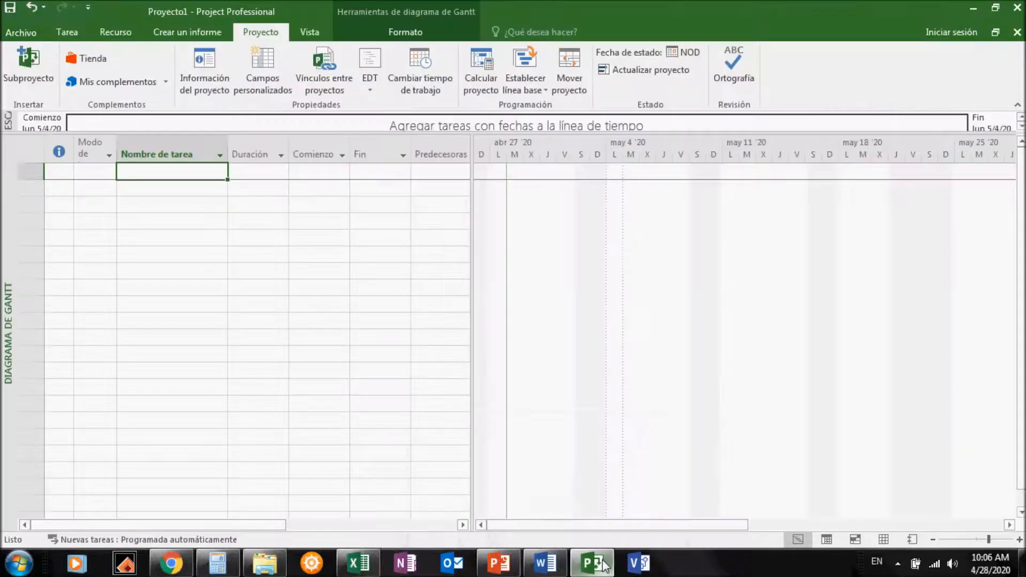
{"action": "key", "text": "ctrl+v"}
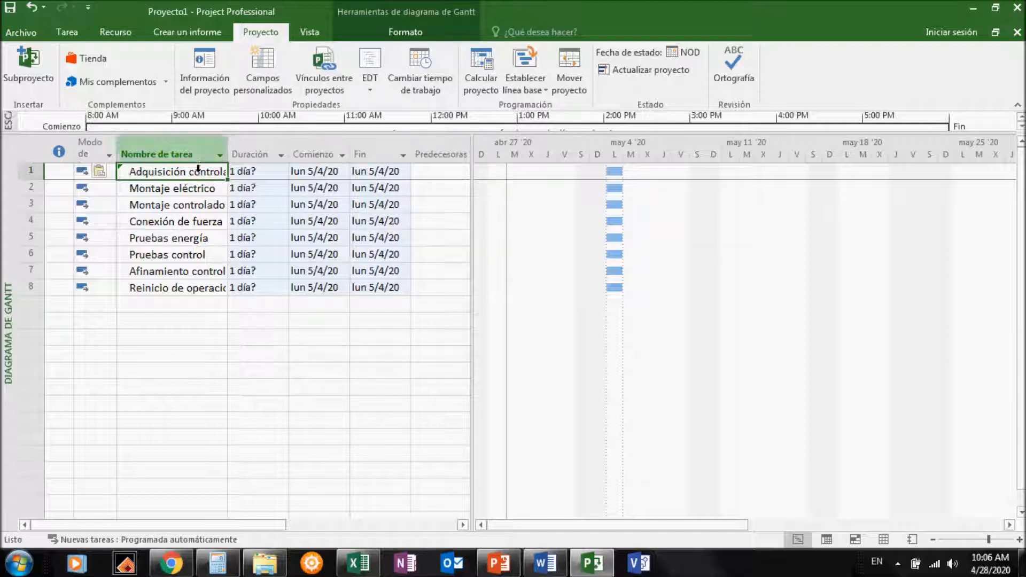
Add a trial task named hjhhd below the task list and undo the entry
{"action": "left_click", "coordinate": [184, 326]}
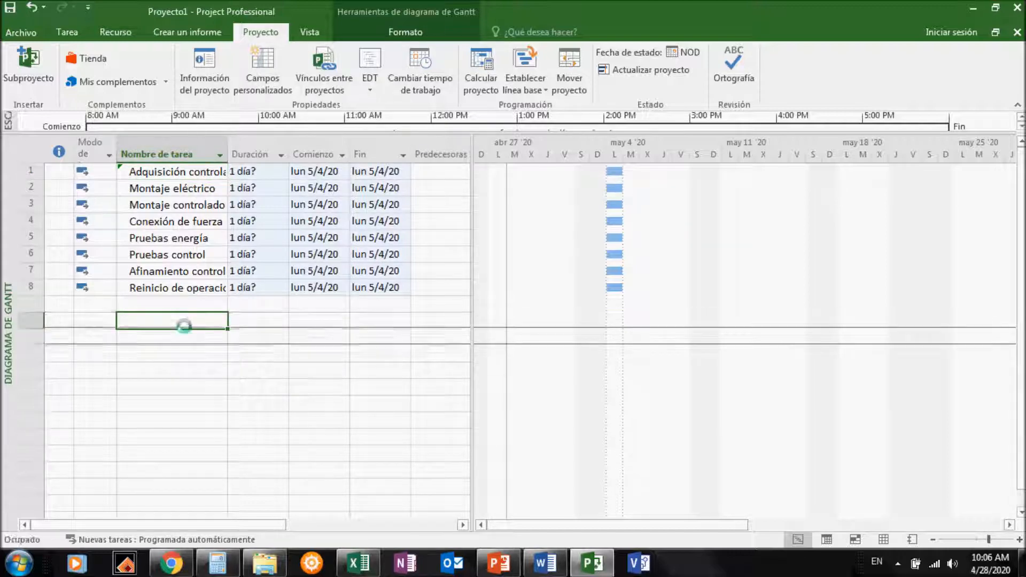
{"action": "type", "text": "hjhhd"}
{"action": "key", "text": "Return"}
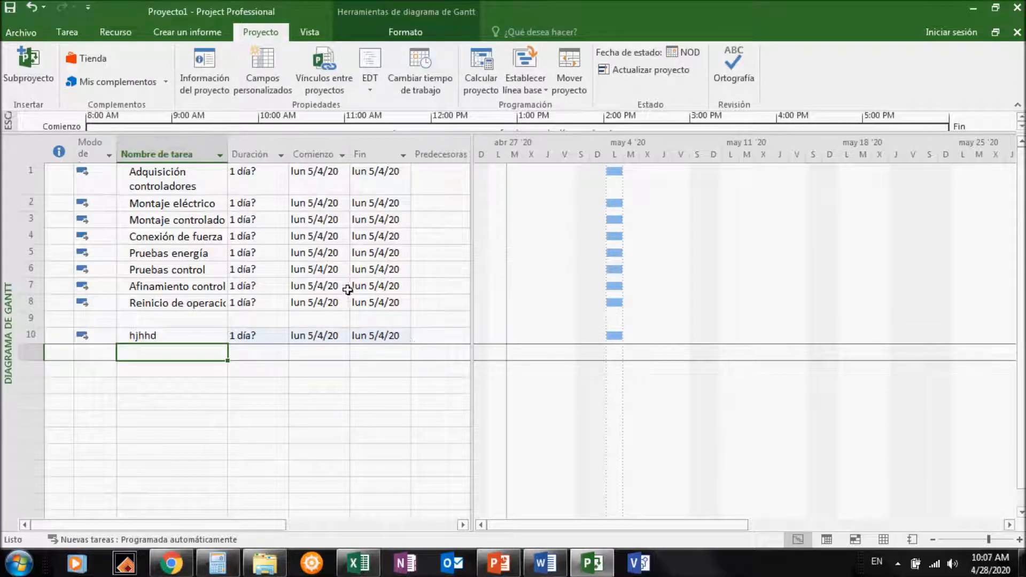
{"action": "left_click", "coordinate": [339, 151]}
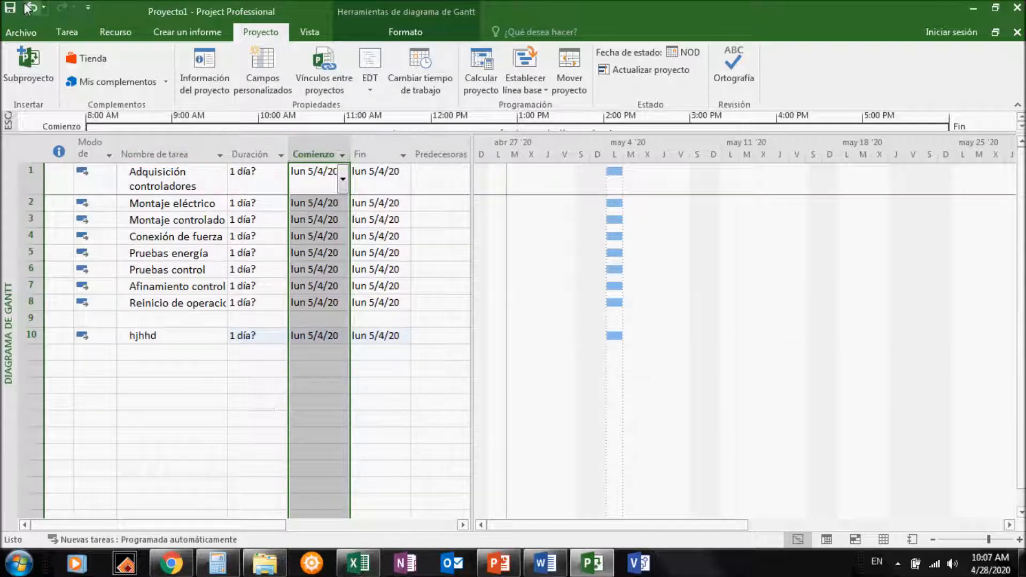
{"action": "key", "text": "ctrl+z"}
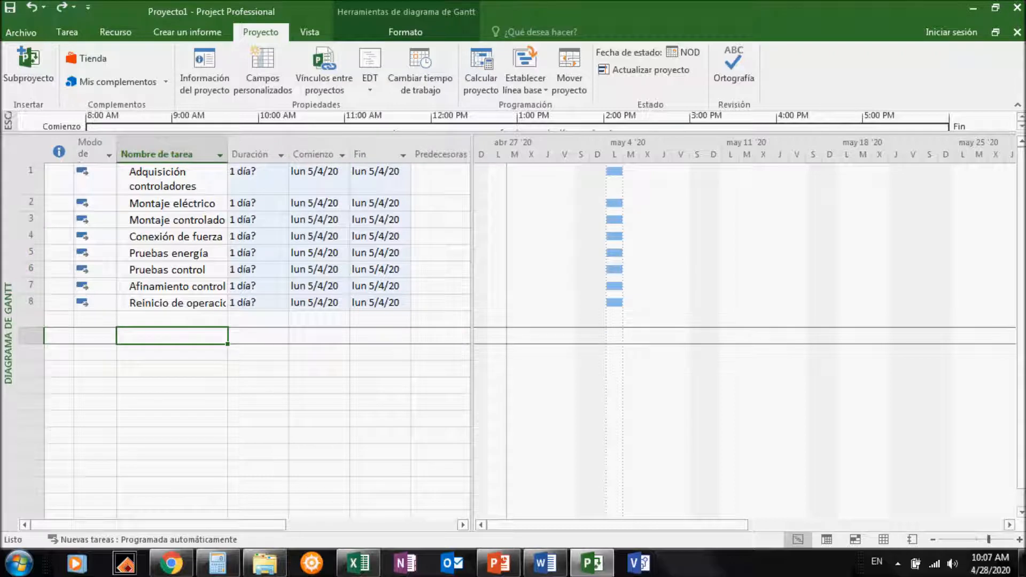
{"action": "left_click", "coordinate": [374, 344]}
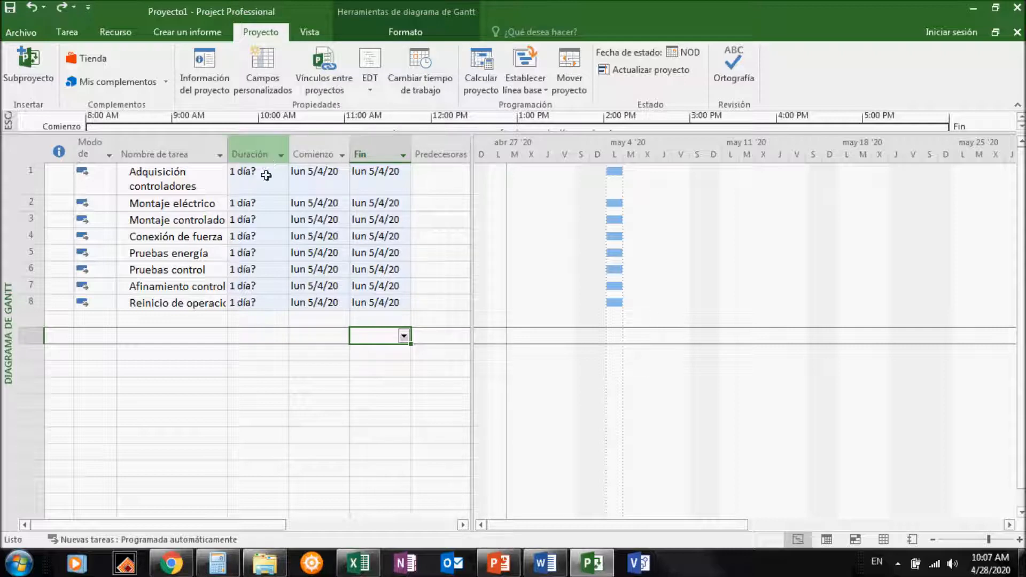
{"action": "left_click", "coordinate": [273, 154]}
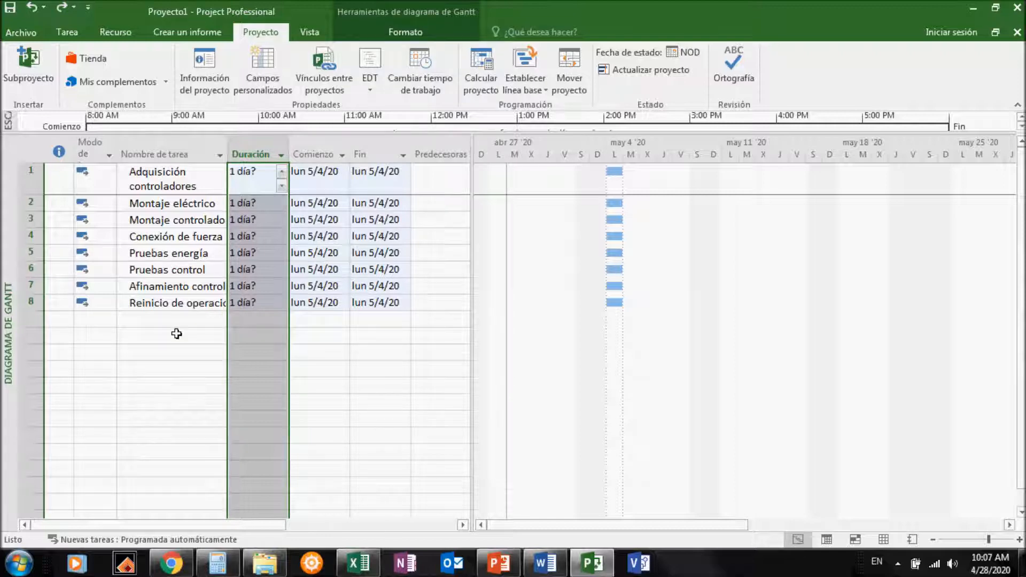
{"action": "left_click", "coordinate": [169, 272]}
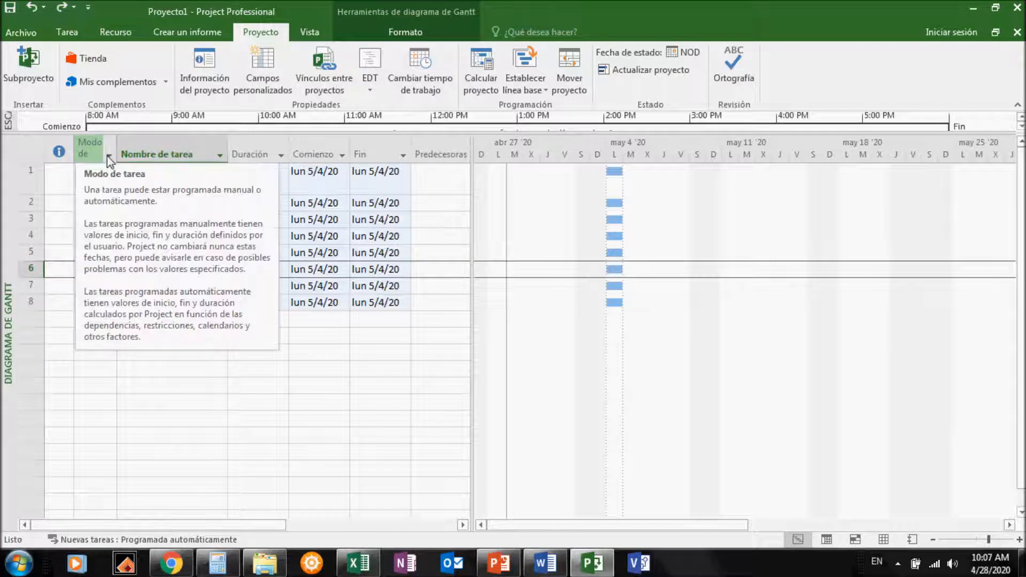
Check the task mode choices available for the Adquisición controladores task without changing the mode
{"action": "left_click", "coordinate": [109, 157]}
{"action": "left_click", "coordinate": [108, 156]}
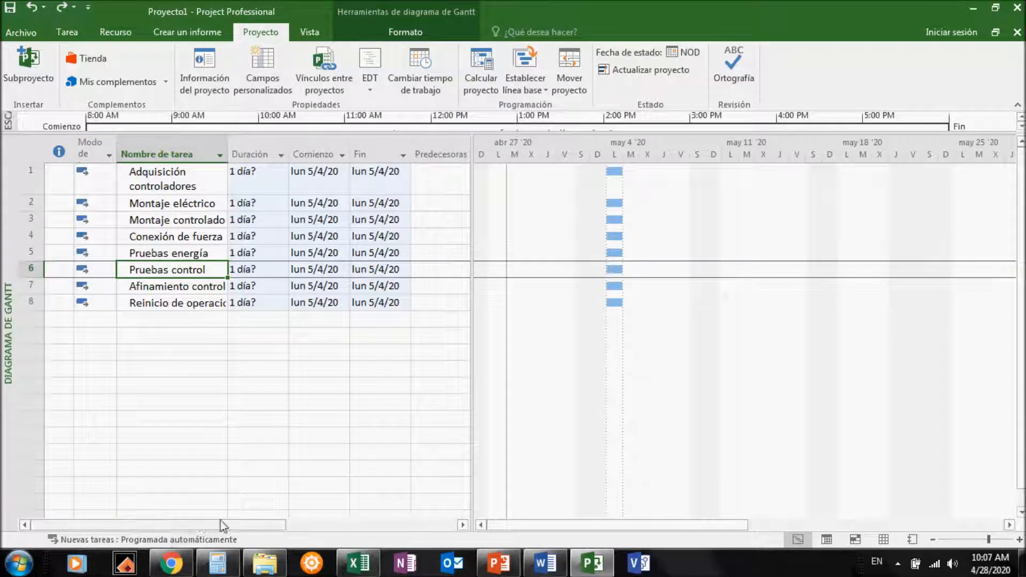
{"action": "left_click", "coordinate": [116, 188]}
{"action": "left_click", "coordinate": [110, 184]}
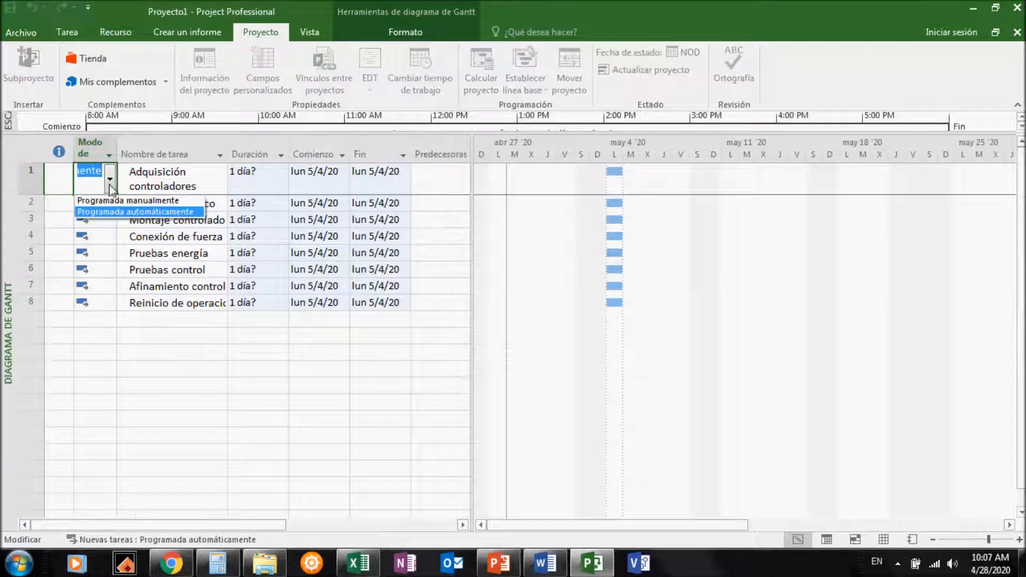
{"action": "left_click", "coordinate": [110, 184]}
{"action": "left_click", "coordinate": [191, 338]}
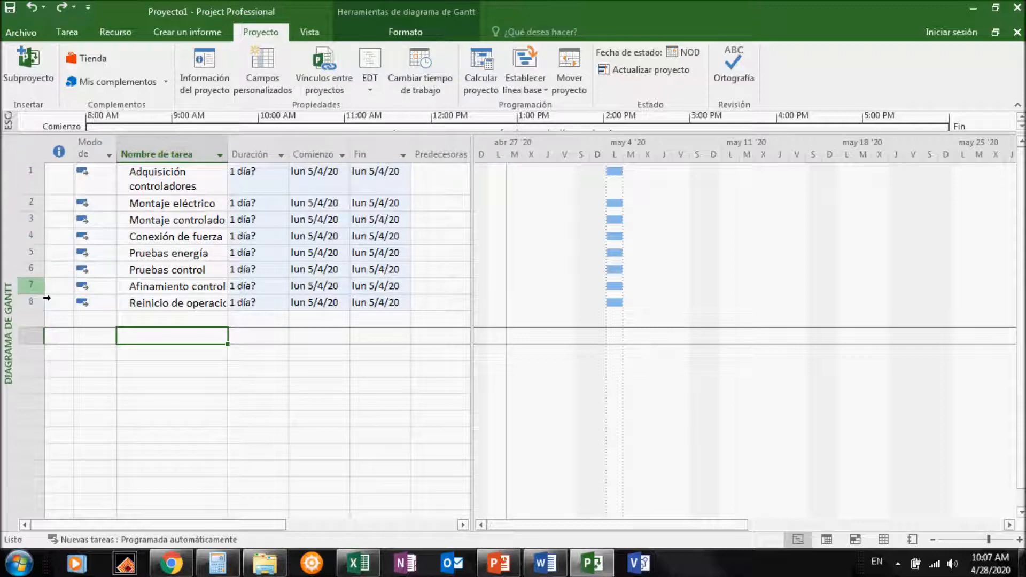
{"action": "left_click", "coordinate": [41, 185]}
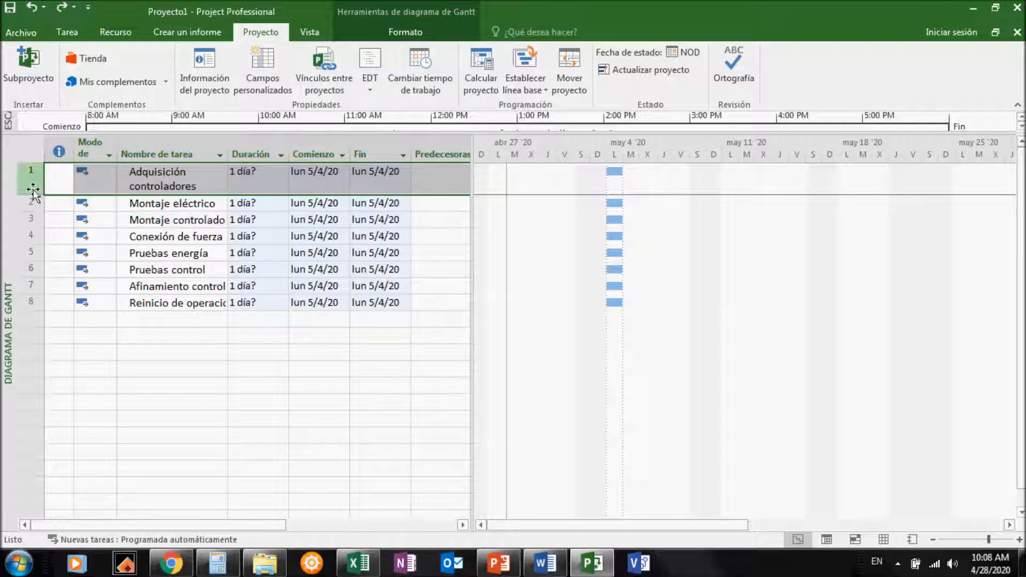
{"action": "left_click", "coordinate": [181, 240]}
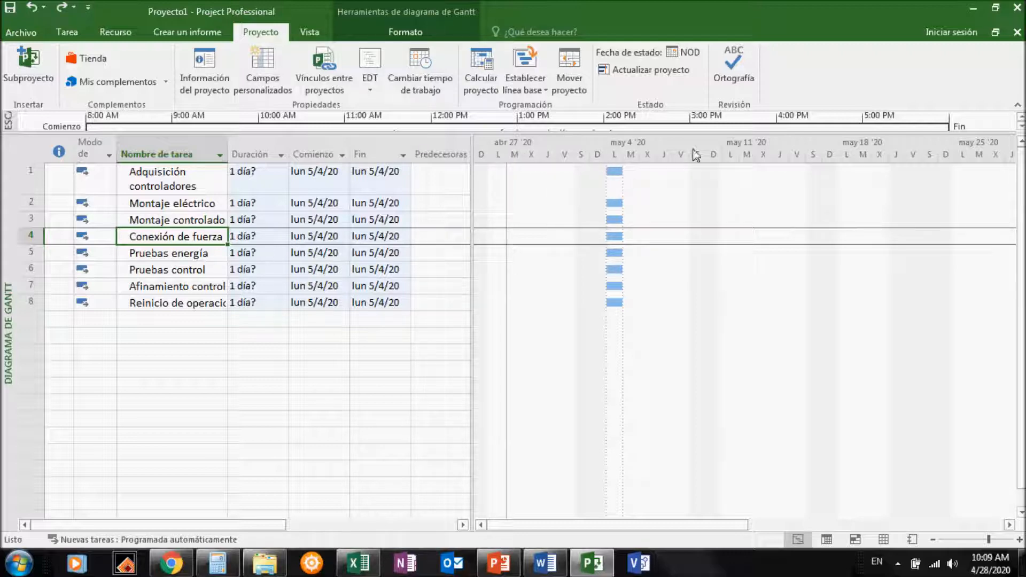
Set the duration of the Adquisición controladores task to 2 days
{"action": "left_click", "coordinate": [273, 181]}
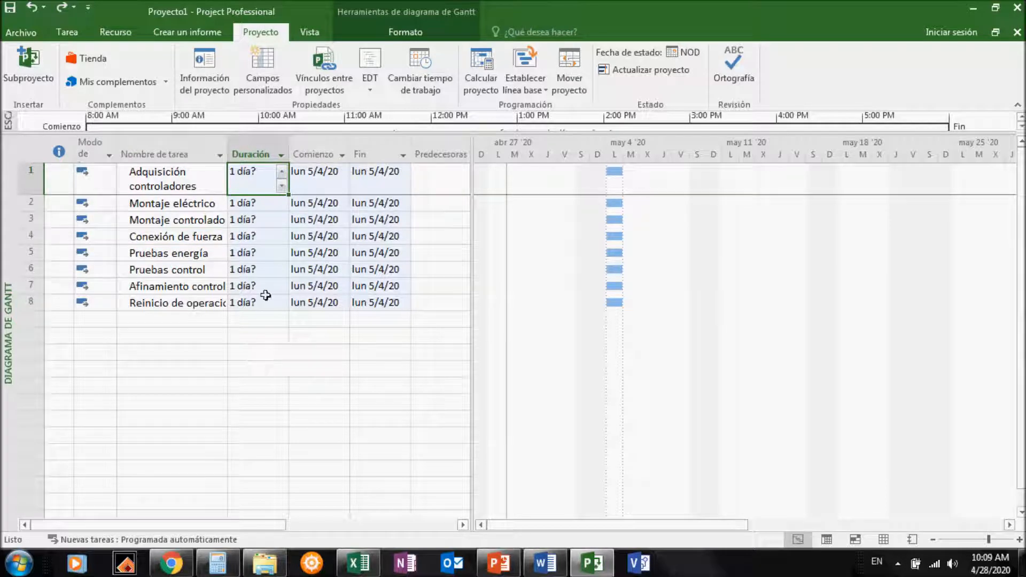
{"action": "type", "text": "2"}
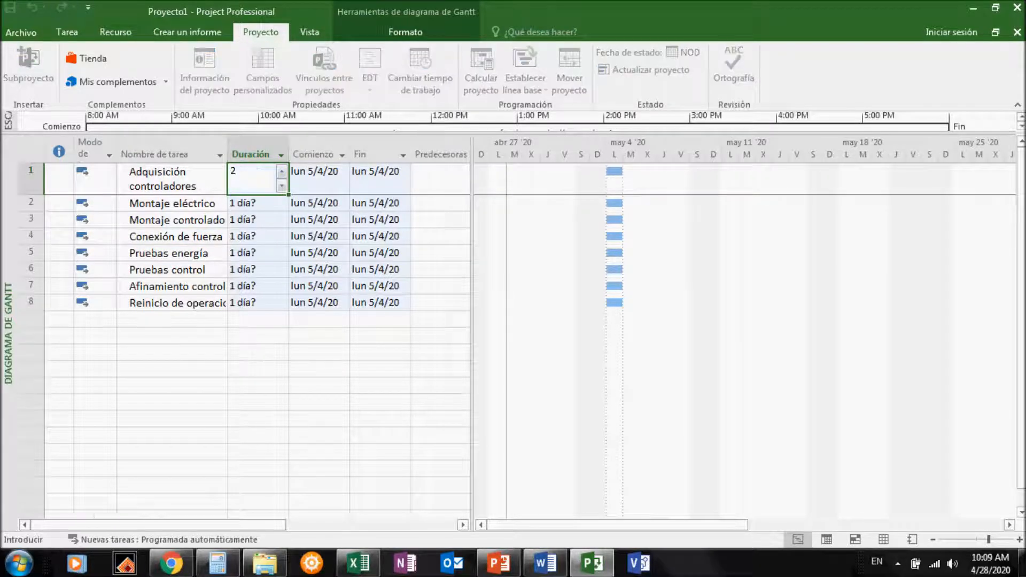
{"action": "key", "text": "Return"}
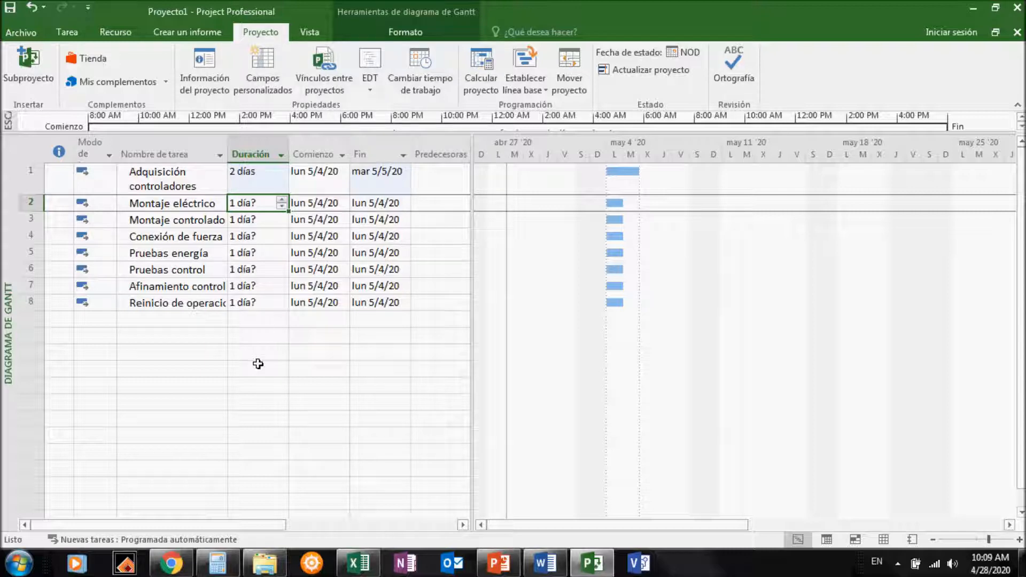
{"action": "left_click", "coordinate": [262, 191]}
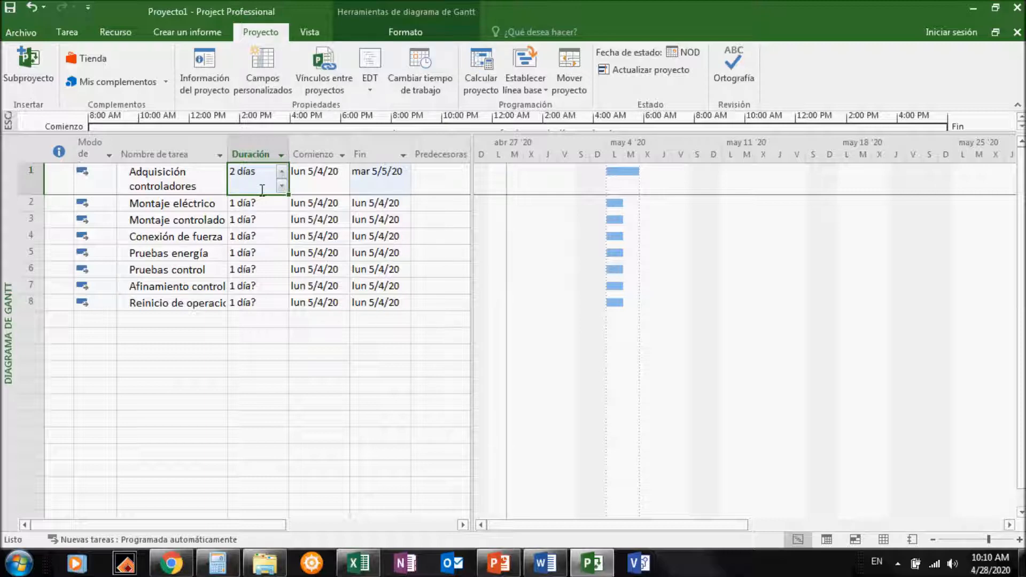
{"action": "type", "text": "2d"}
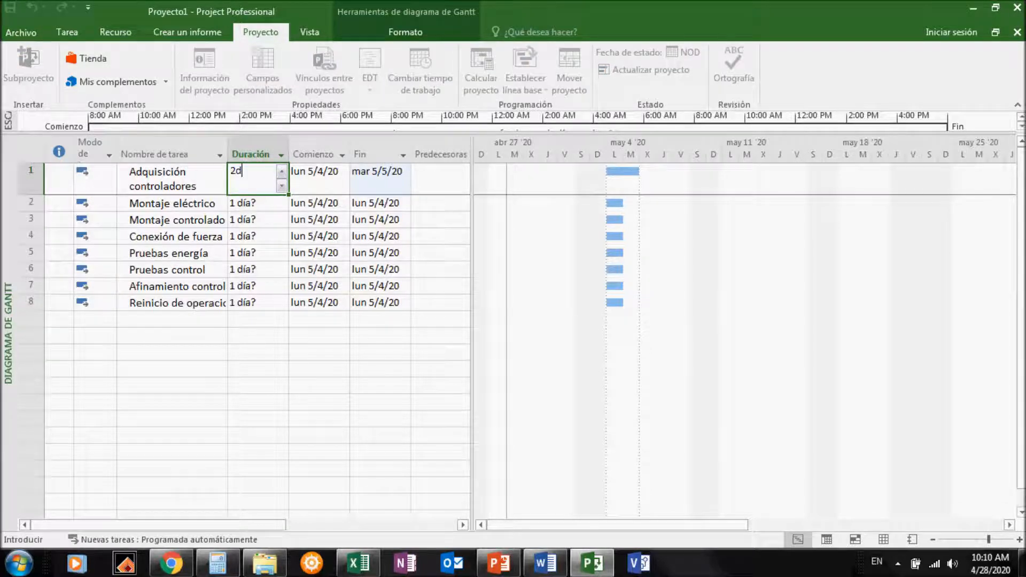
{"action": "key", "text": "Return"}
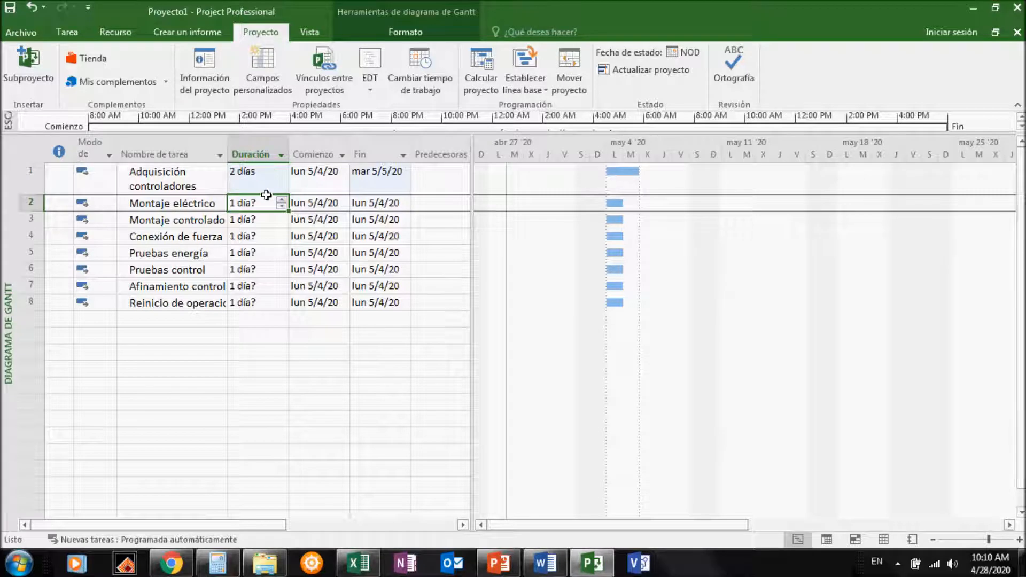
Try durations of 2 weeks and 10 weeks on the Adquisición controladores task
{"action": "left_click", "coordinate": [266, 194]}
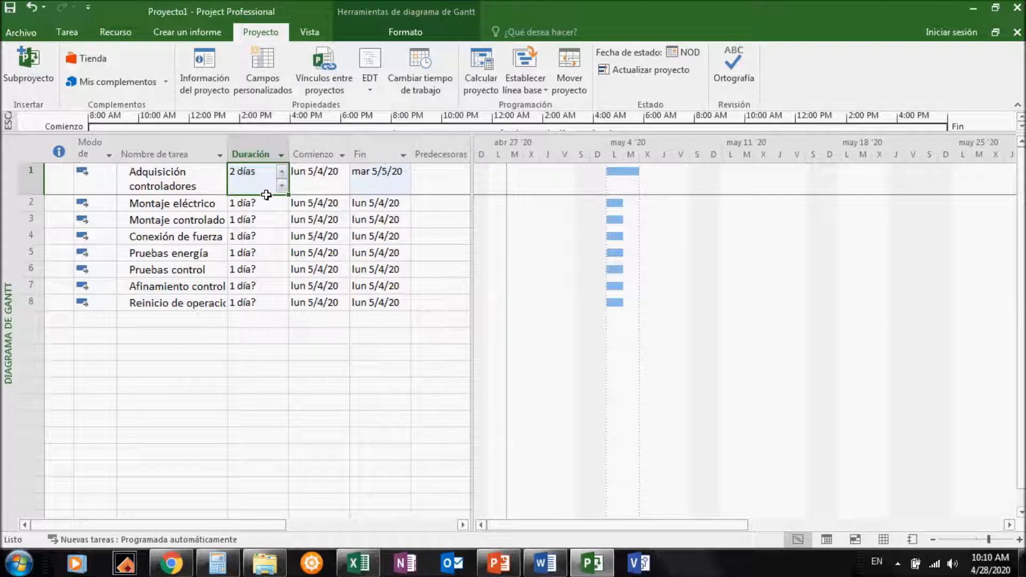
{"action": "type", "text": "2s"}
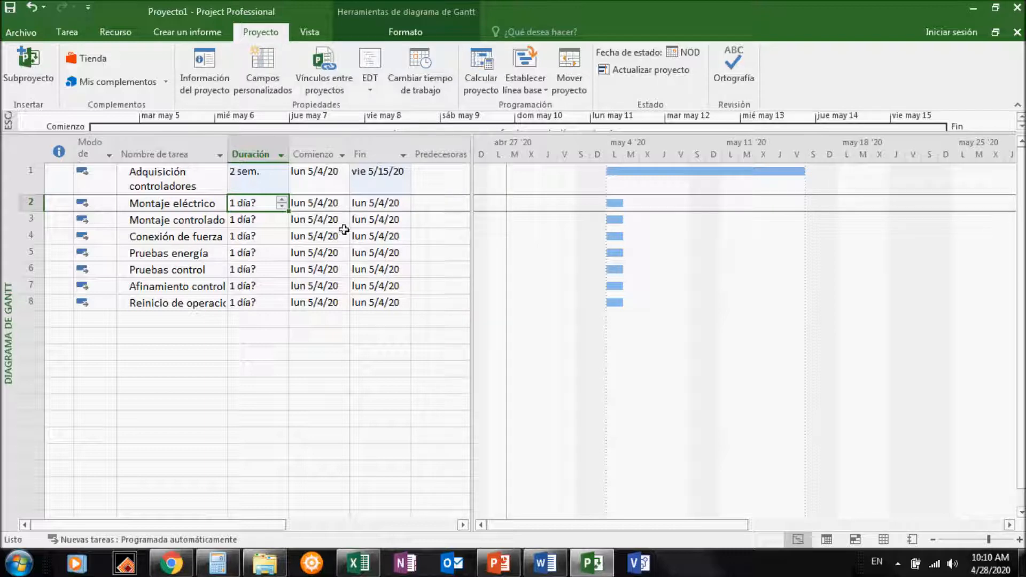
{"action": "left_click", "coordinate": [269, 191]}
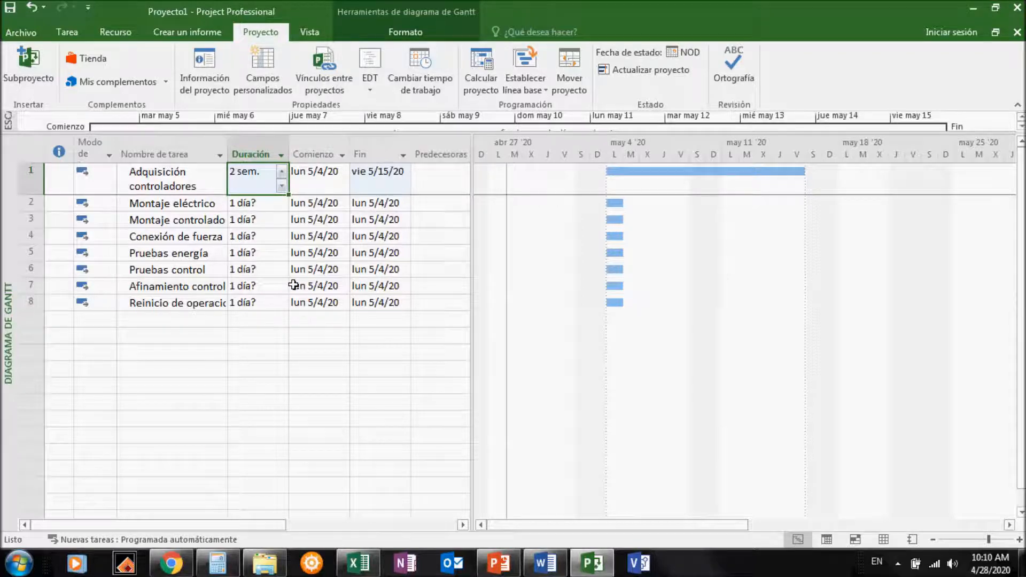
{"action": "type", "text": "10"}
{"action": "key", "text": "Return"}
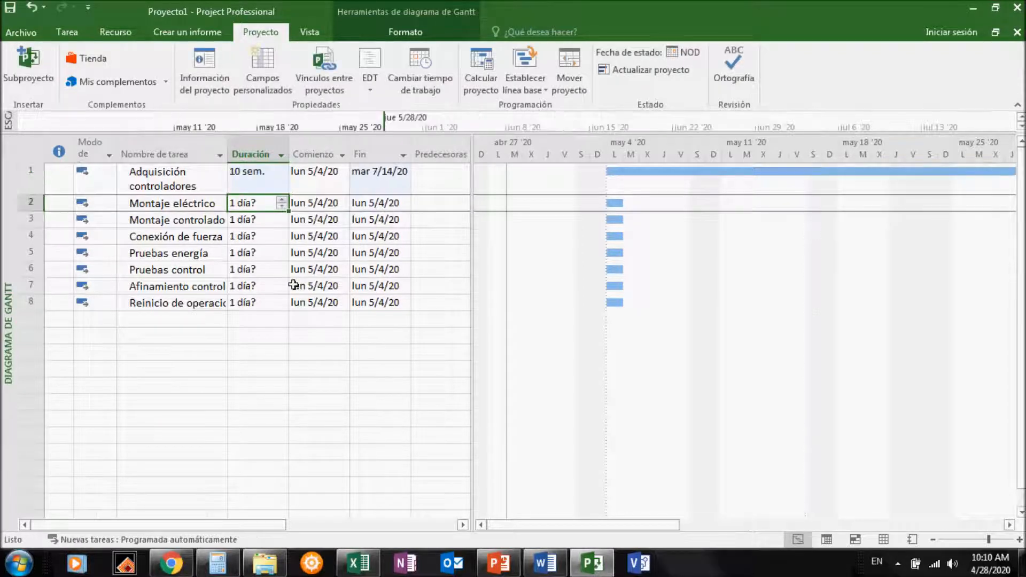
Change the Adquisición controladores duration to 6 days and inspect the details of its Gantt bar
{"action": "key", "text": "Up"}
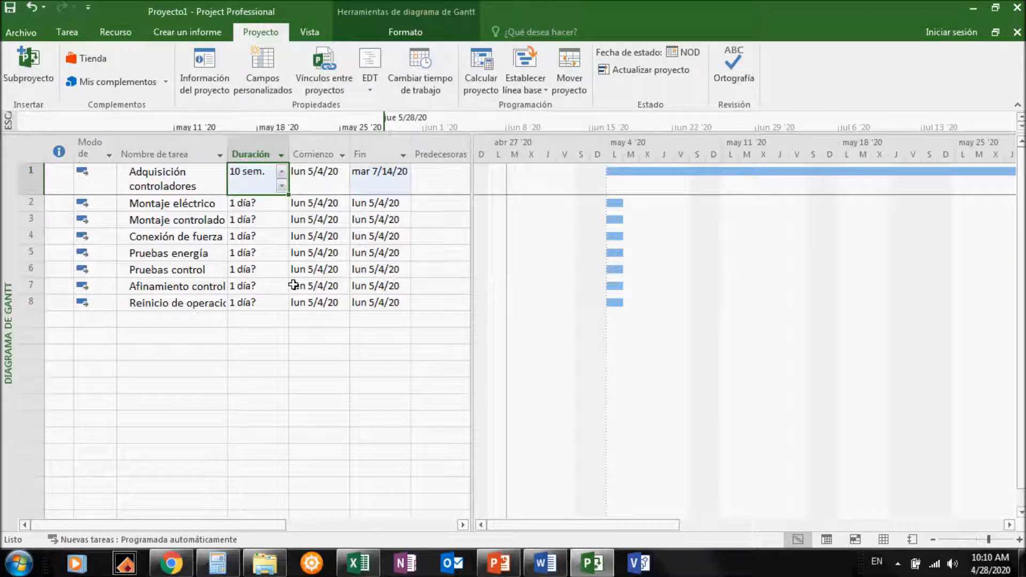
{"action": "type", "text": "6"}
{"action": "key", "text": "Return"}
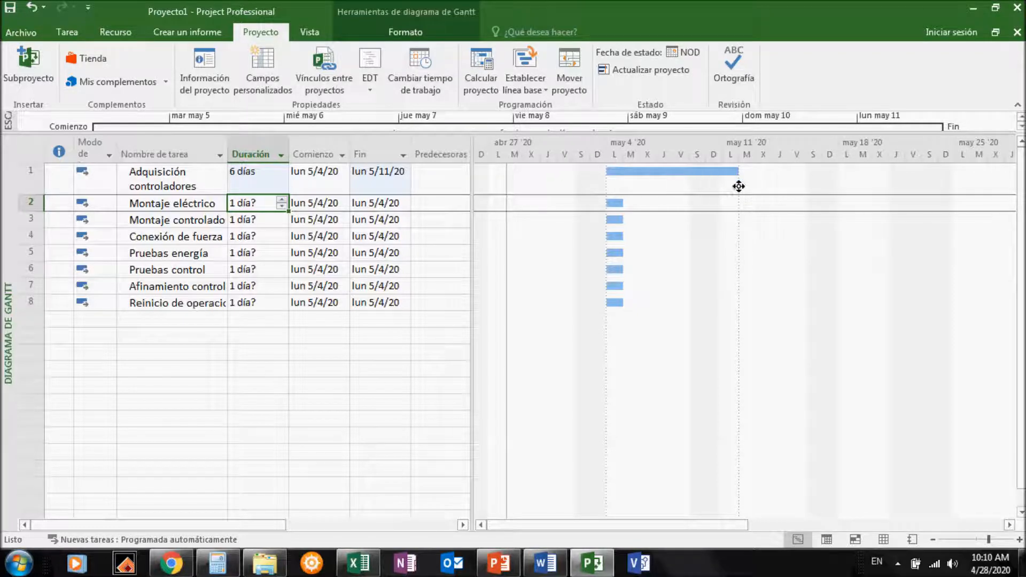
{"action": "mouse_move", "coordinate": [739, 184]}
{"action": "mouse_move", "coordinate": [623, 184]}
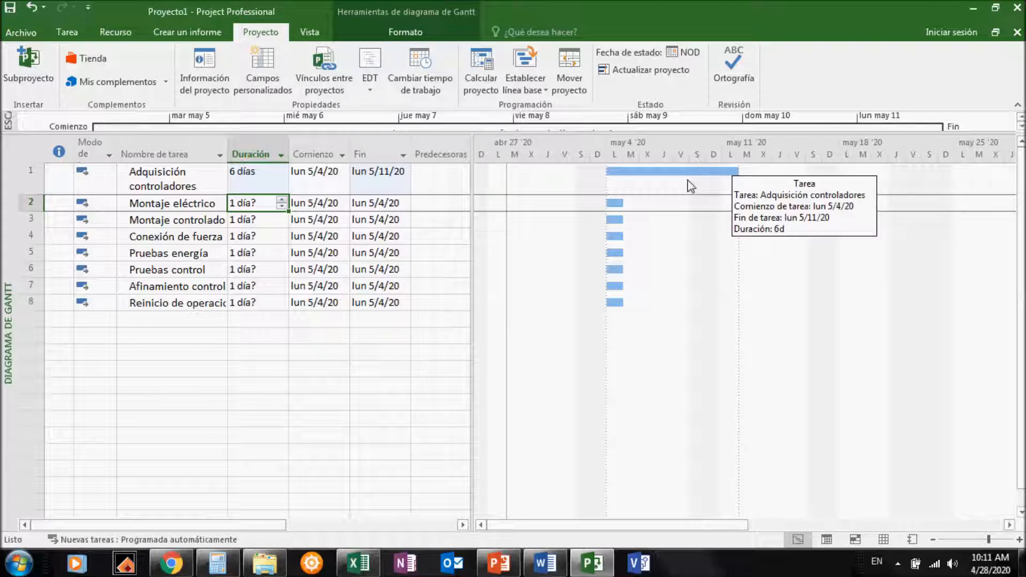
{"action": "left_click", "coordinate": [301, 304]}
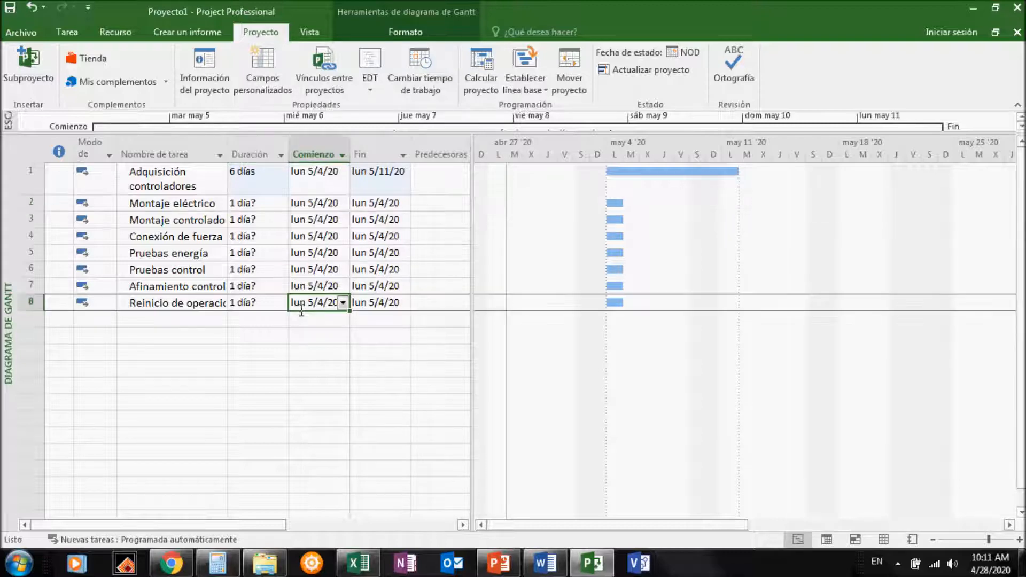
Try durations of 1 day and 1 week on the Adquisición controladores task
{"action": "left_click", "coordinate": [255, 192]}
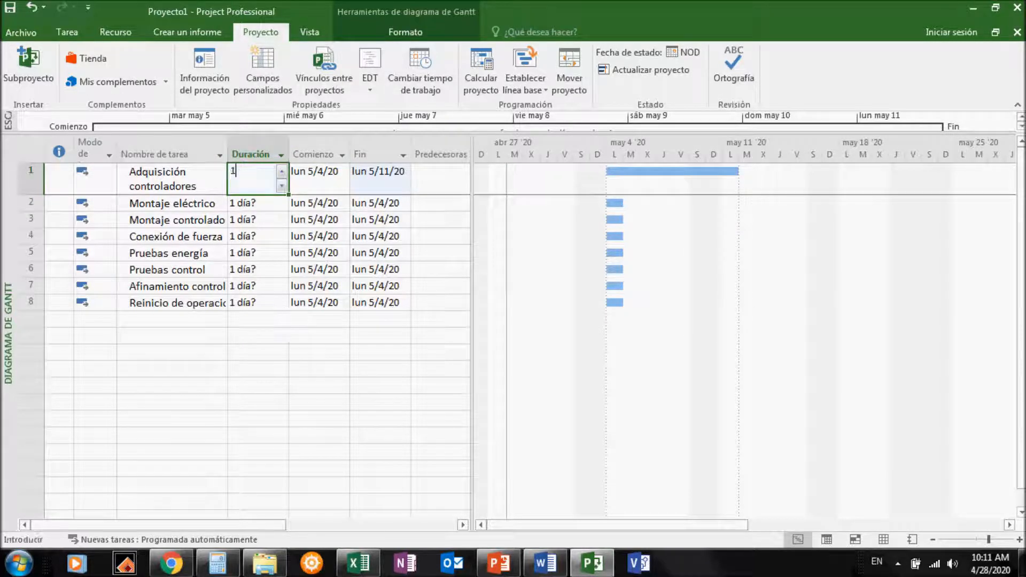
{"action": "type", "text": "1d"}
{"action": "key", "text": "Return"}
{"action": "key", "text": "Up"}
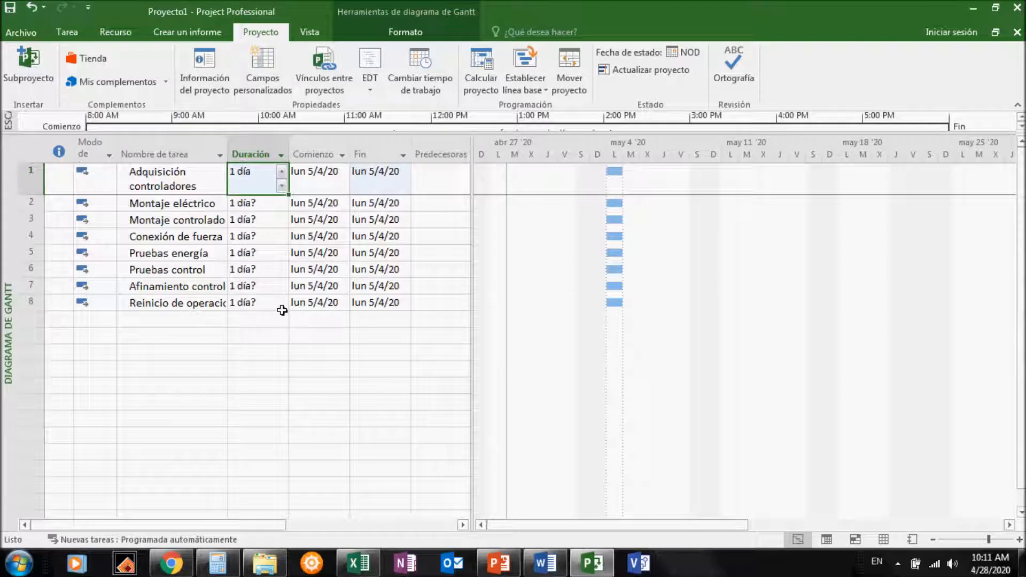
{"action": "type", "text": "1s"}
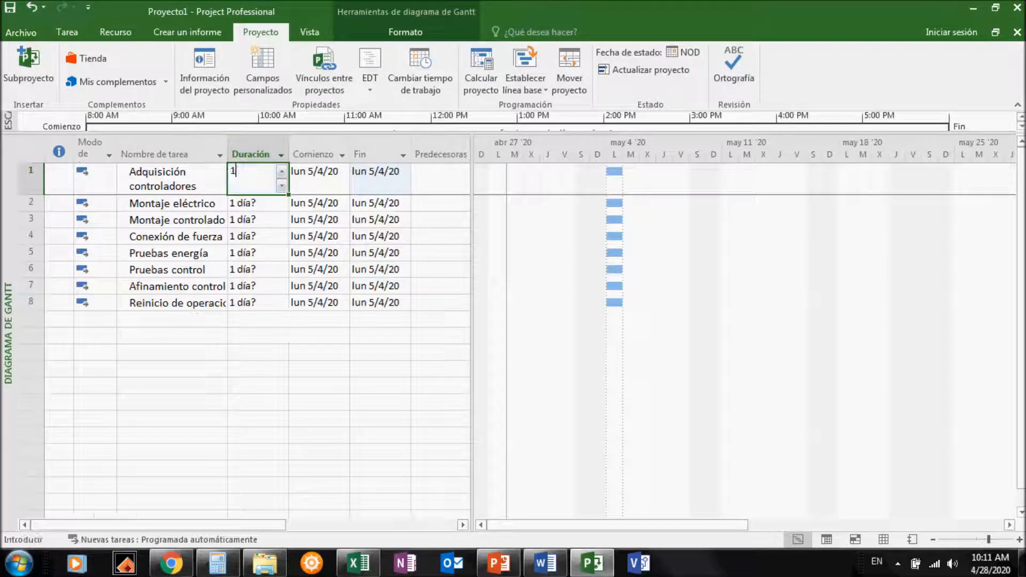
{"action": "key", "text": "Return"}
{"action": "key", "text": "Up"}
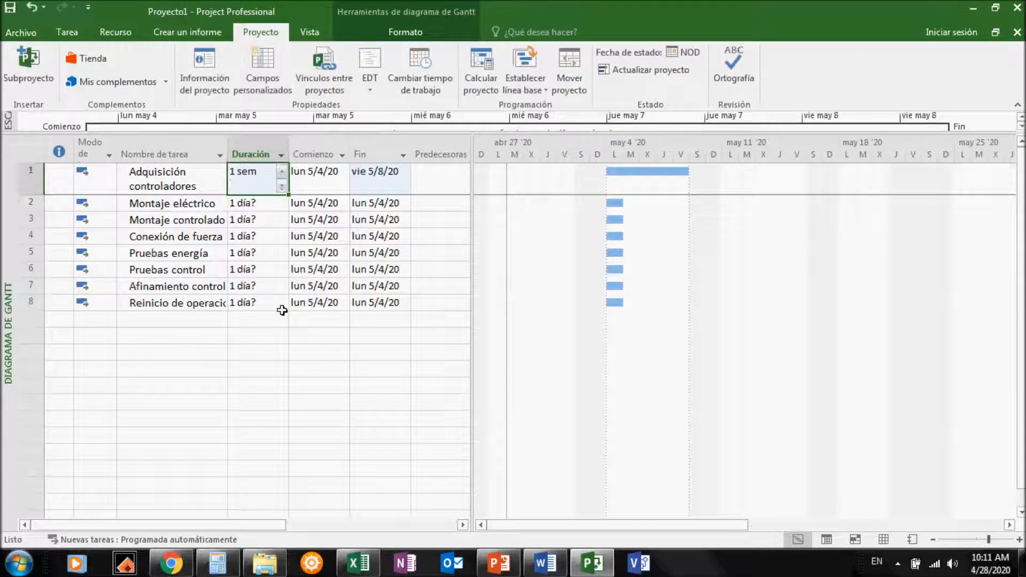
Set the Adquisición controladores duration to 1 month and check its start and finish dates
{"action": "type", "text": "1 "}
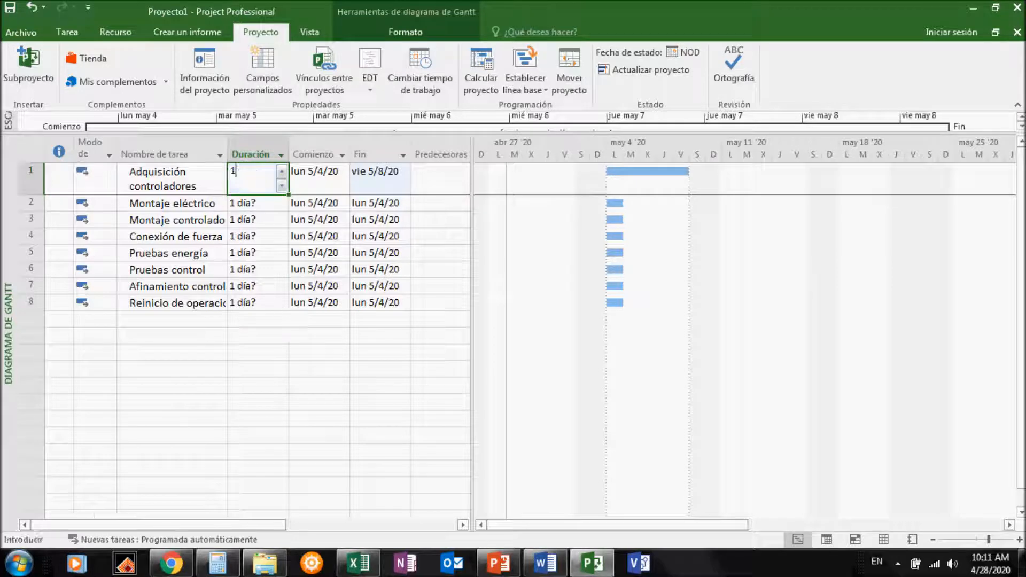
{"action": "type", "text": "ms"}
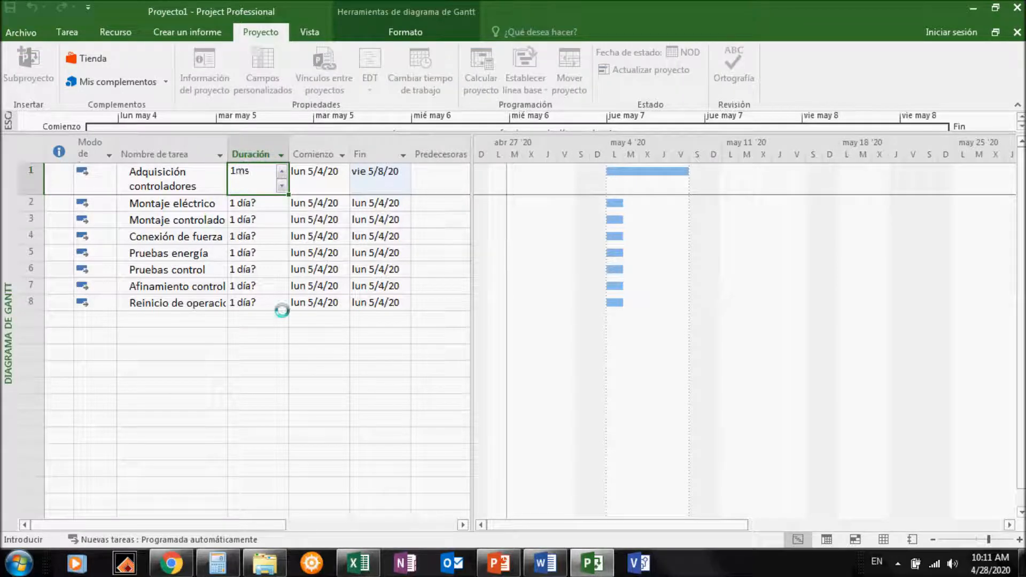
{"action": "key", "text": "Return"}
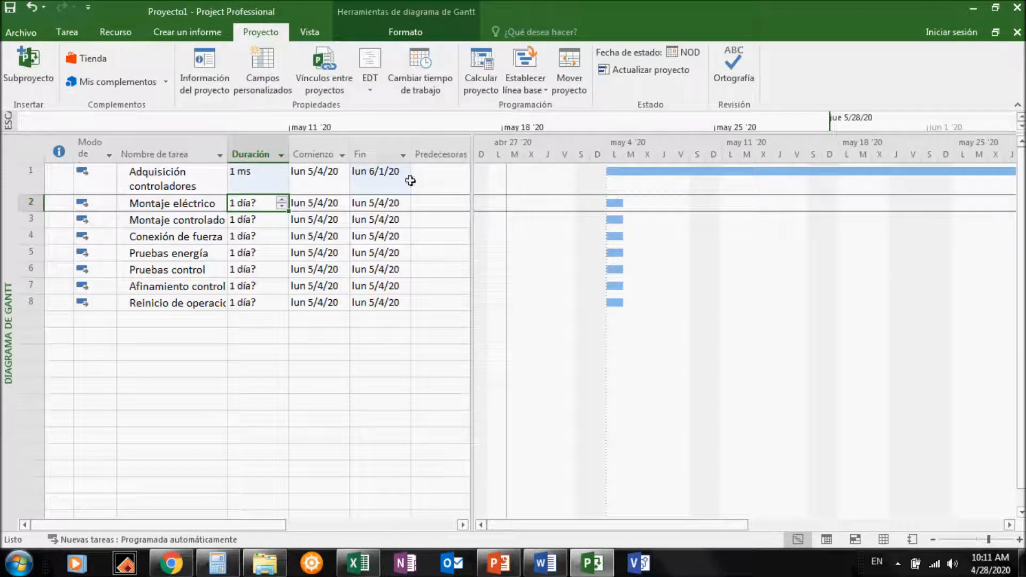
{"action": "left_click", "coordinate": [342, 187]}
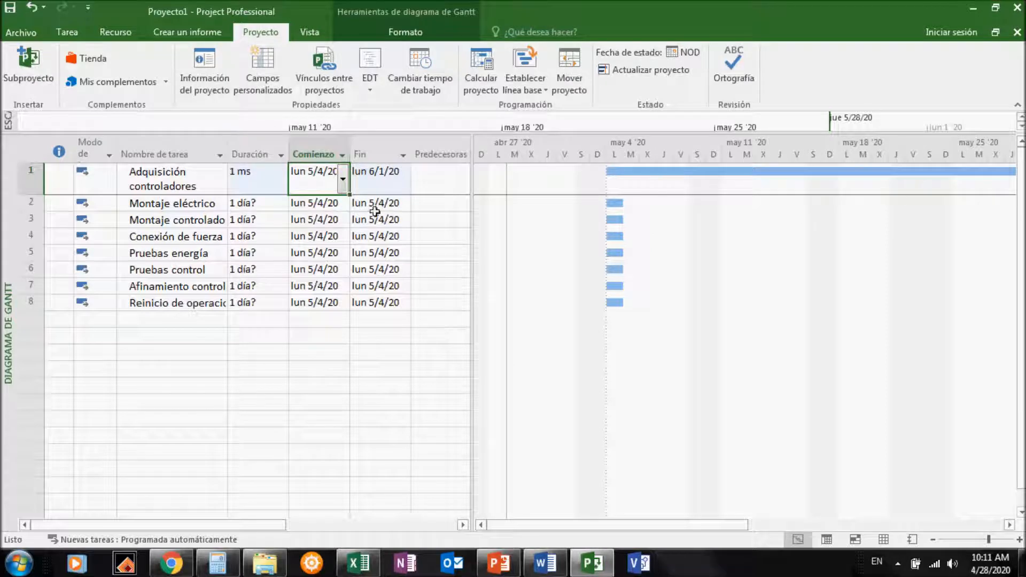
{"action": "key", "text": "Tab"}
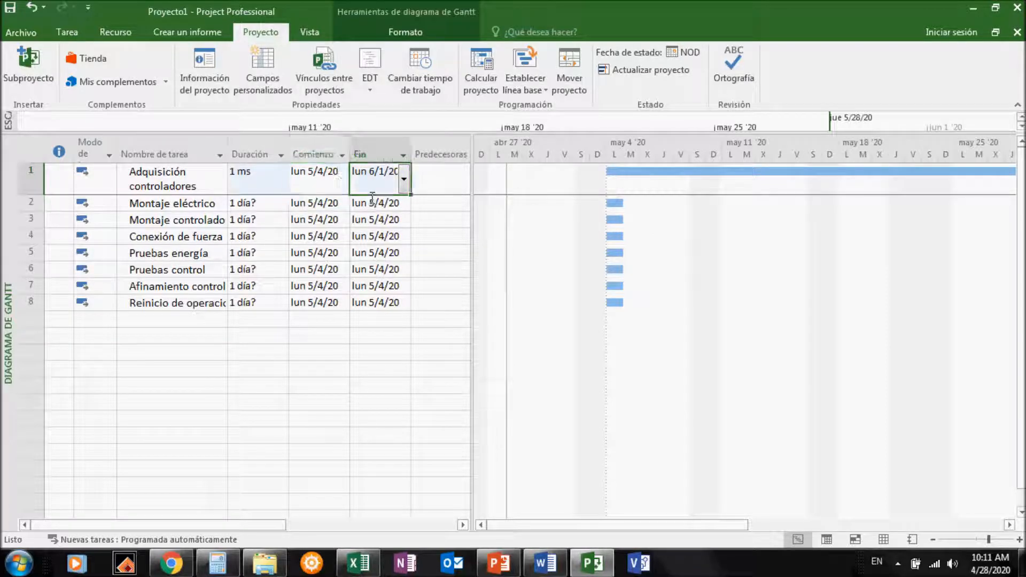
Change the duration of the Adquisición controladores task to 1 hour
{"action": "left_click", "coordinate": [257, 189]}
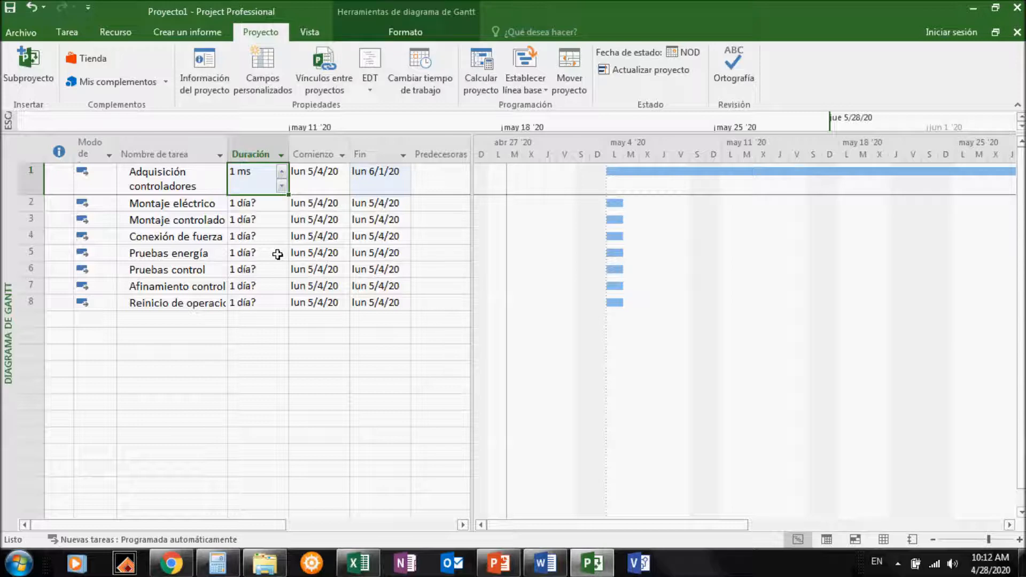
{"action": "key", "text": "BackSpace"}
{"action": "key", "text": "BackSpace"}
{"action": "type", "text": "h"}
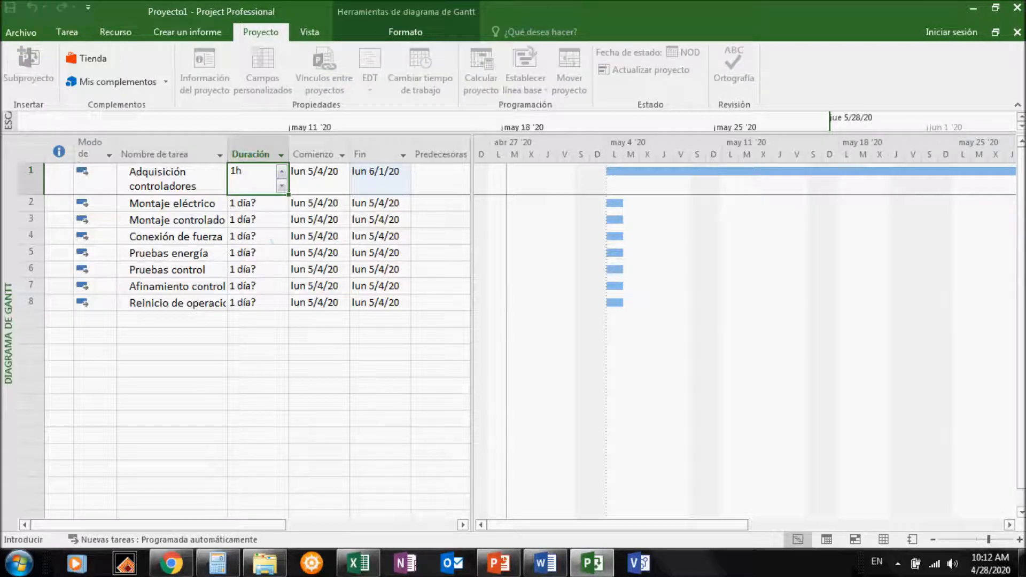
{"action": "key", "text": "Return"}
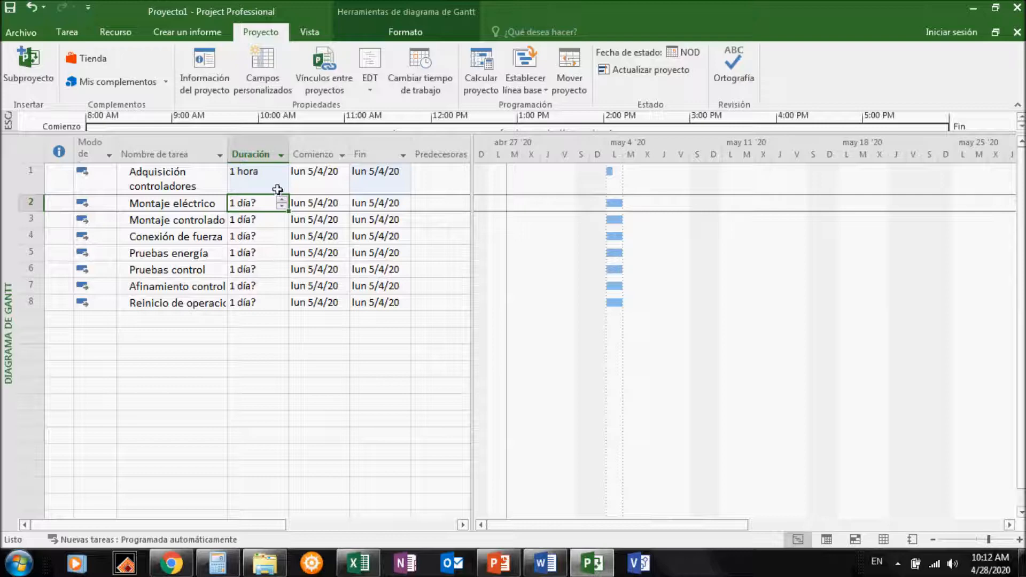
Try a 1-minute duration on the Adquisición controladores task and return it to 1 day
{"action": "left_click", "coordinate": [275, 190]}
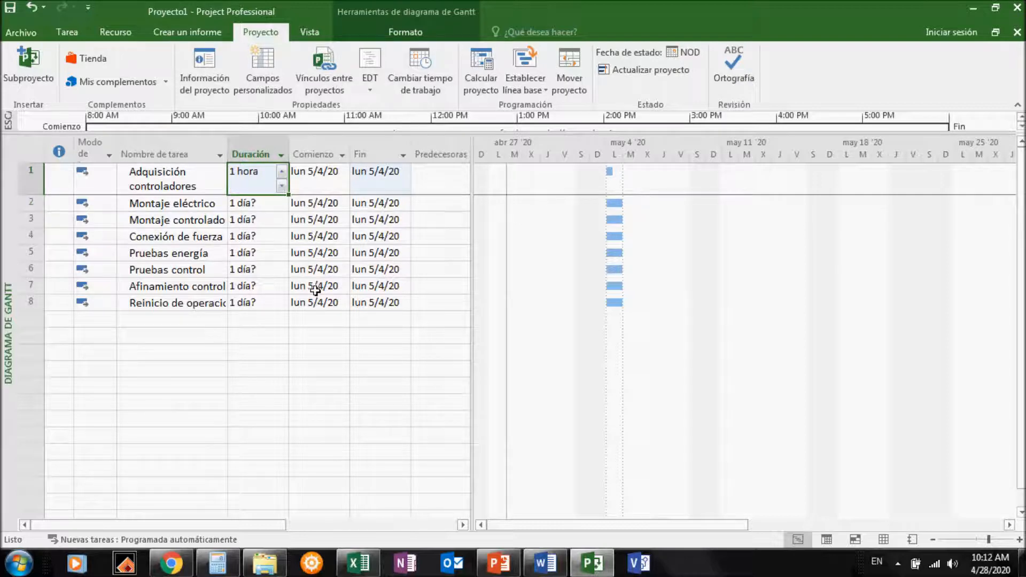
{"action": "type", "text": "1m"}
{"action": "key", "text": "Return"}
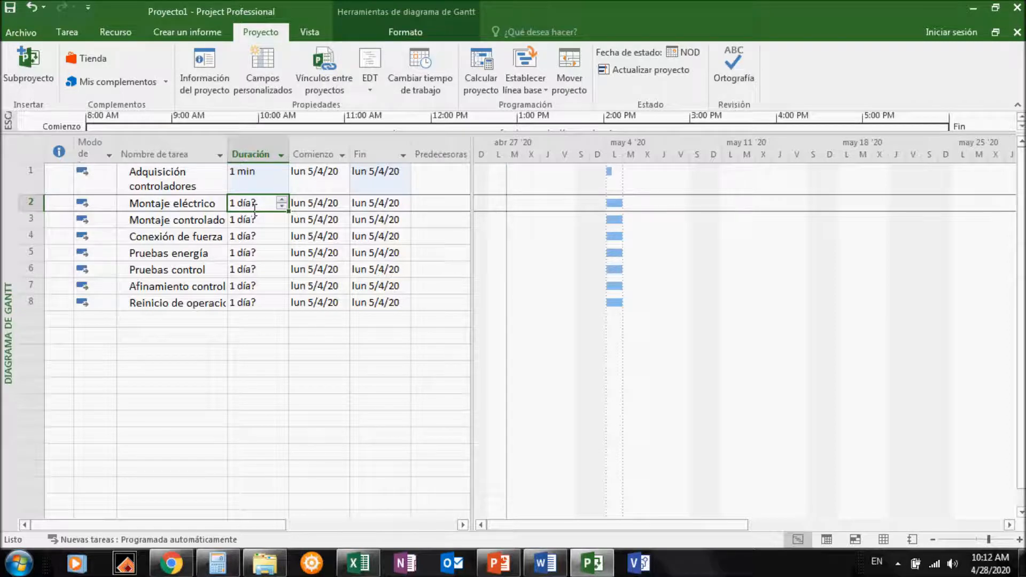
{"action": "key", "text": "Up"}
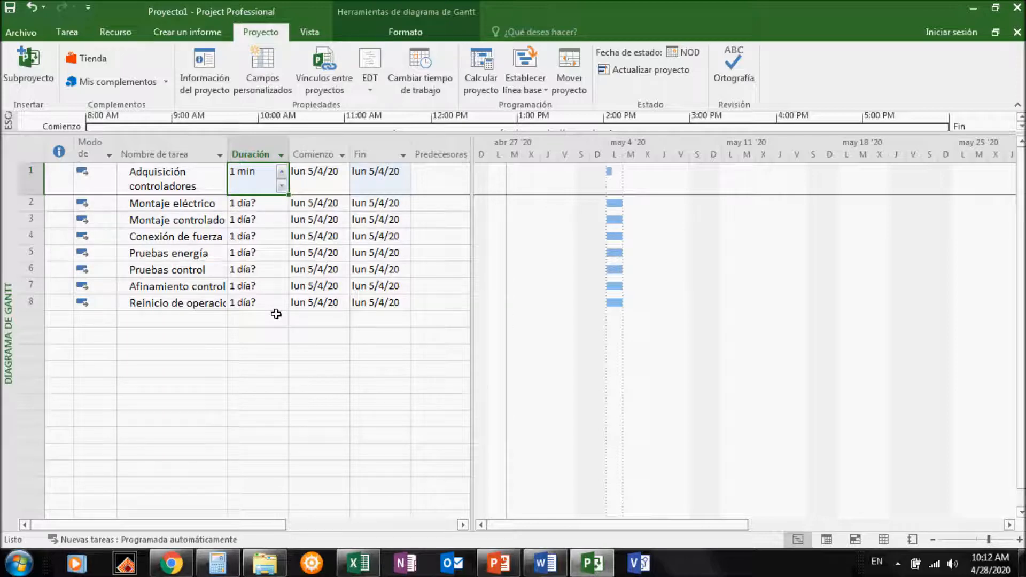
{"action": "type", "text": "1"}
{"action": "key", "text": "Return"}
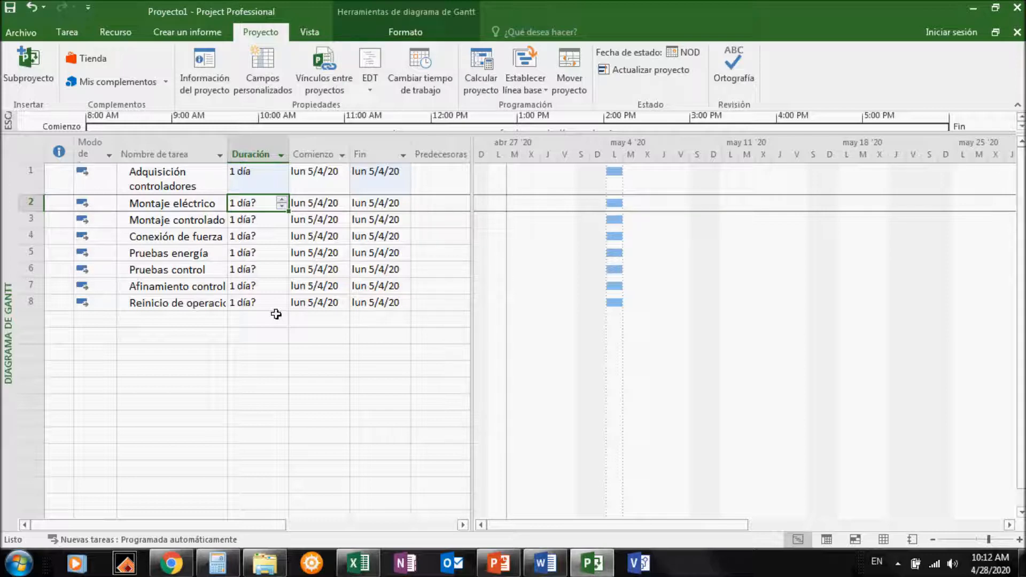
Set the duration of the Adquisición controladores task to 6 days
{"action": "left_click", "coordinate": [274, 187]}
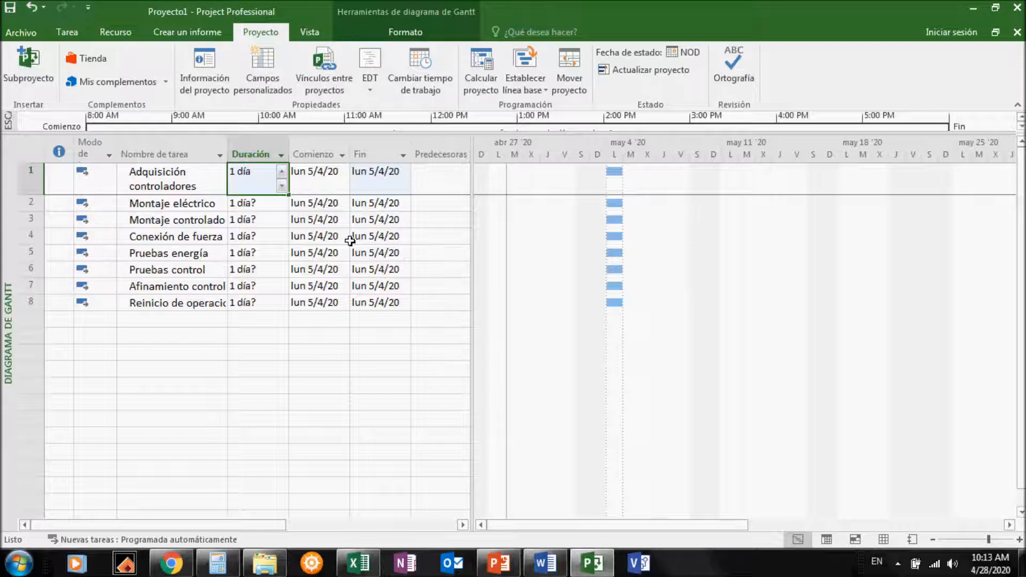
{"action": "type", "text": "6"}
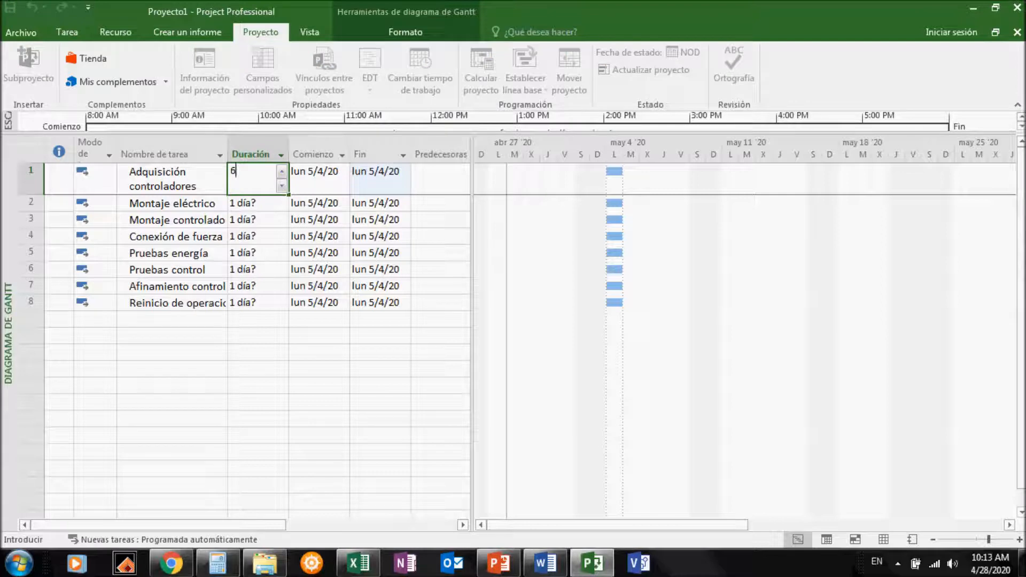
{"action": "key", "text": "Return"}
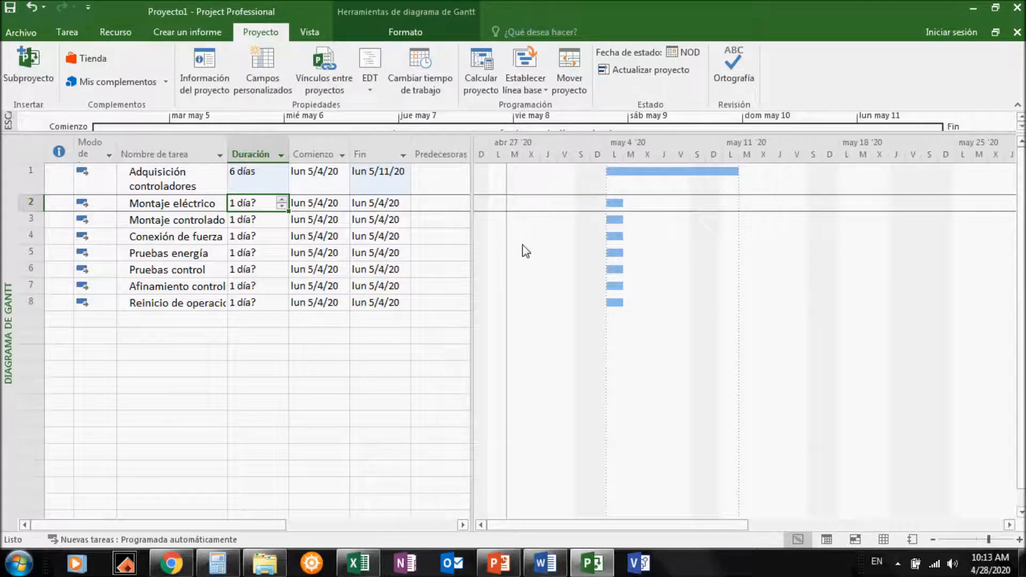
Try a duration of 6 elapsed days (6dt) on the Adquisición controladores task and return it to 6 days
{"action": "left_click", "coordinate": [272, 194]}
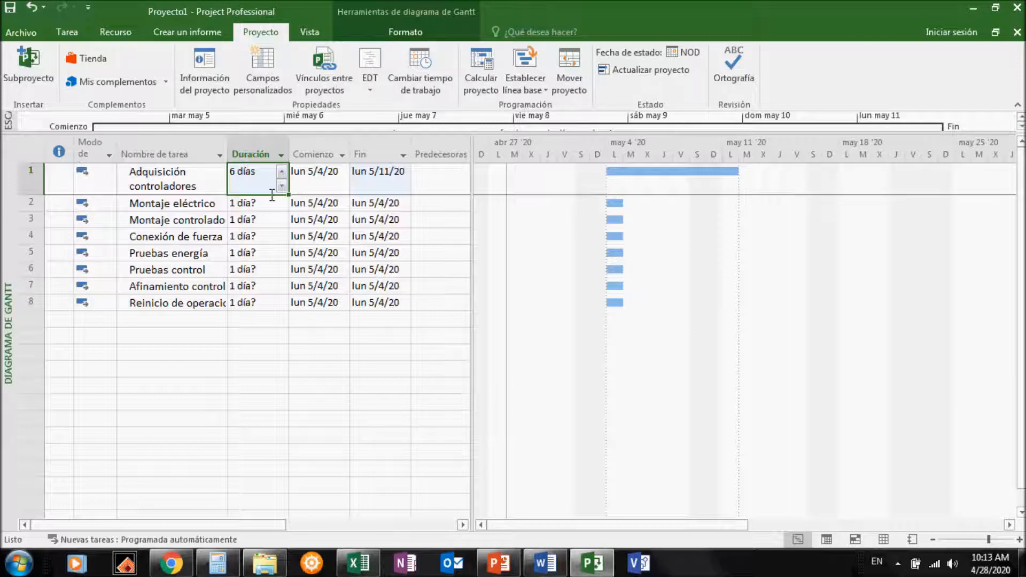
{"action": "type", "text": "6"}
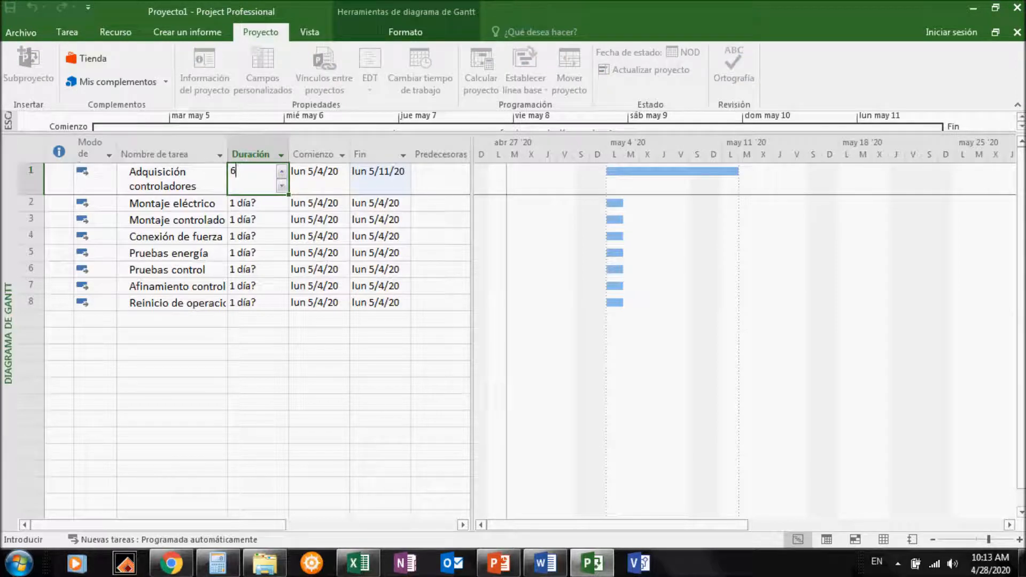
{"action": "type", "text": "dt"}
{"action": "key", "text": "Return"}
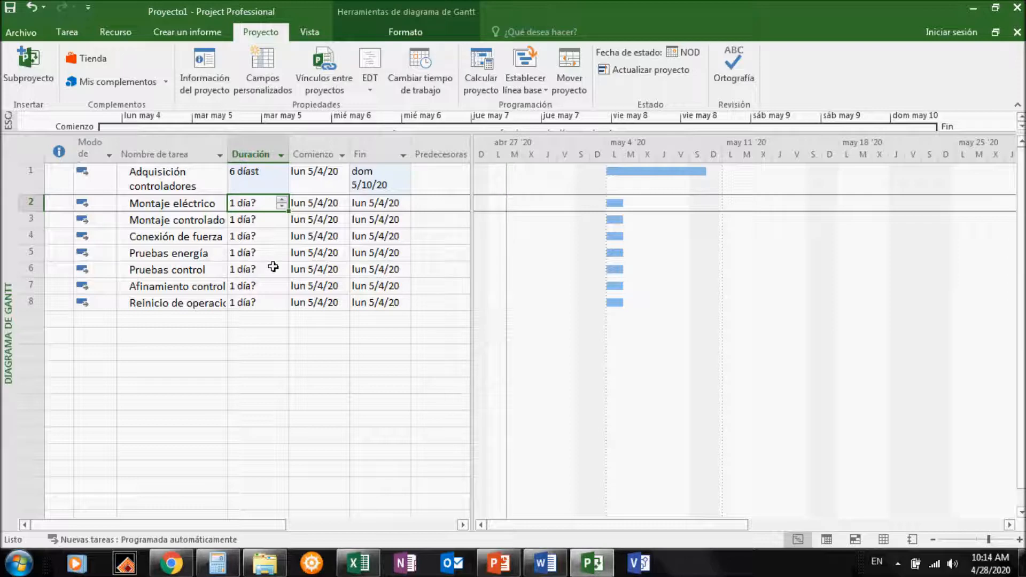
{"action": "left_click", "coordinate": [282, 189]}
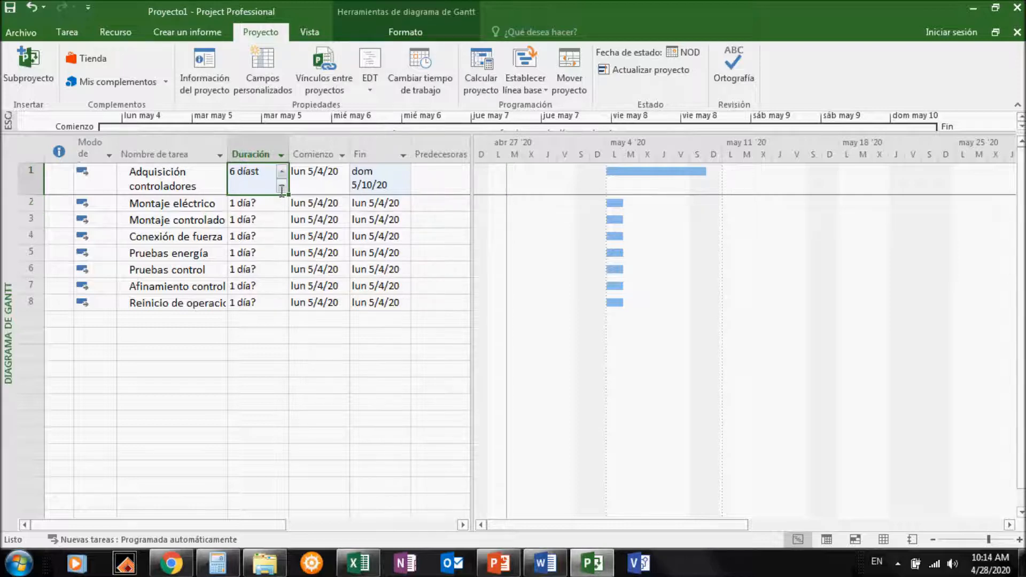
{"action": "key", "text": "Return"}
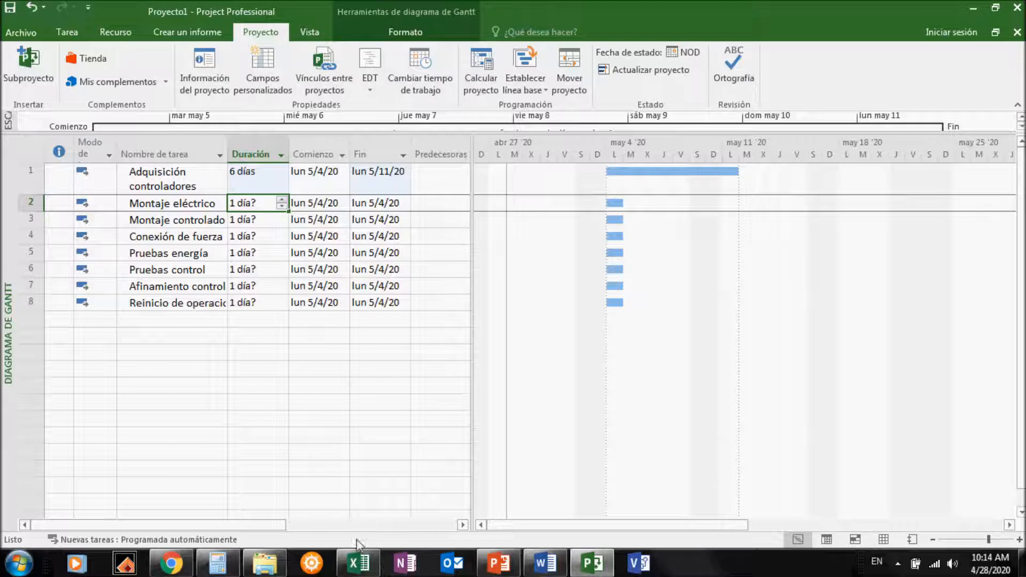
Switch to the Word document and copy the Plazo días values of all eight tasks from the table
{"action": "left_click", "coordinate": [359, 566]}
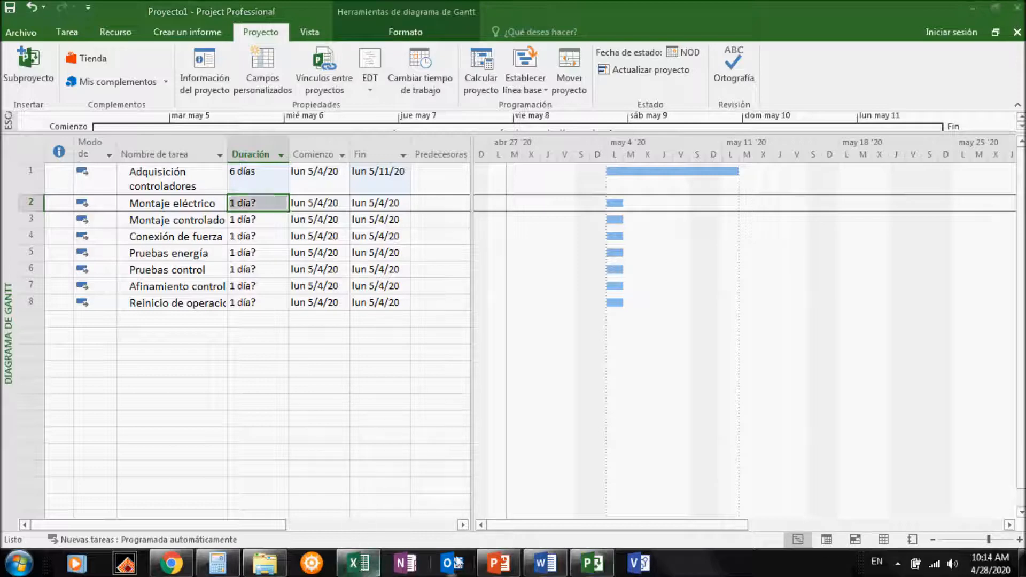
{"action": "left_click", "coordinate": [543, 564]}
{"action": "mouse_move", "coordinate": [497, 245]}
{"action": "left_mouse_down"}
{"action": "mouse_move", "coordinate": [523, 360]}
{"action": "mouse_move", "coordinate": [518, 498]}
{"action": "left_mouse_up"}
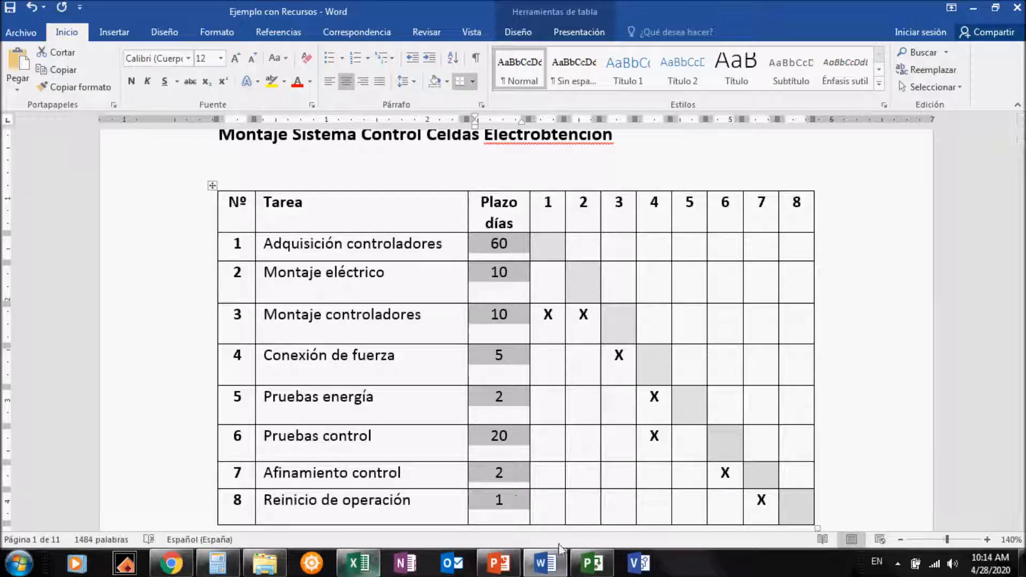
{"action": "left_click", "coordinate": [594, 565]}
{"action": "left_click", "coordinate": [348, 298]}
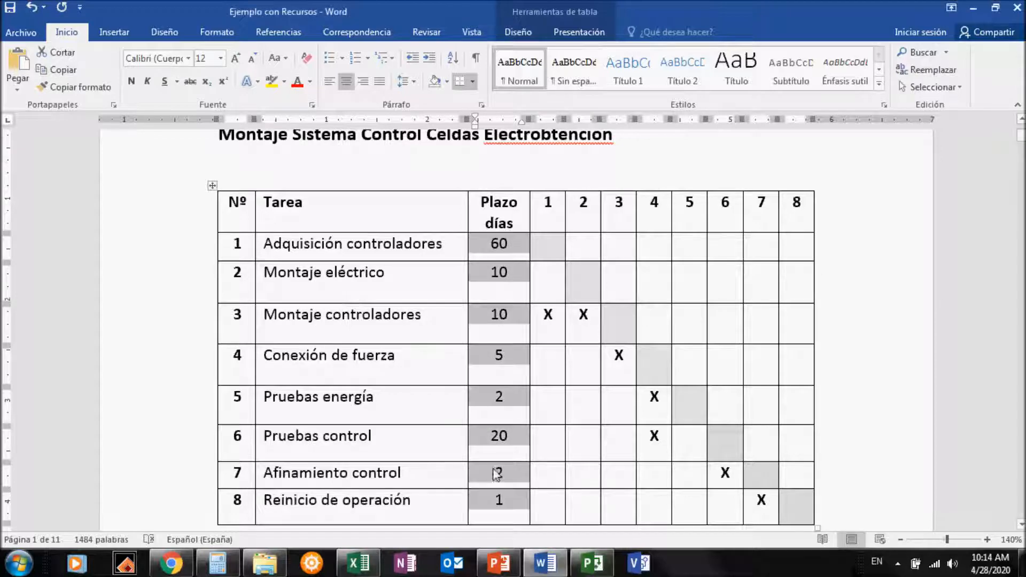
Back in Project, paste the copied values as durations from Adquisición controladores downward: 60, 10, 10, 5, 2, 20, 2 and 1 days
{"action": "left_click", "coordinate": [594, 566]}
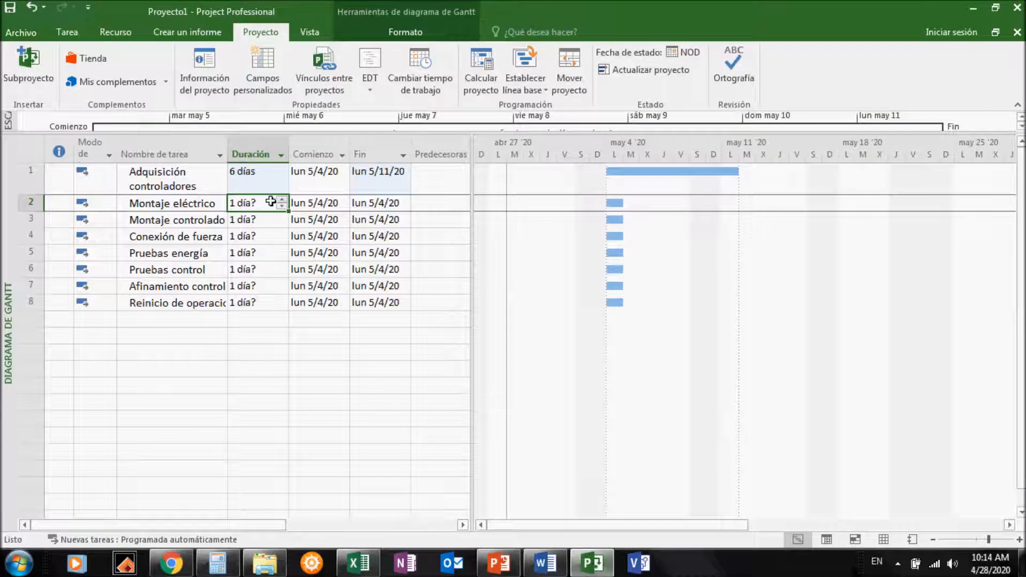
{"action": "left_click", "coordinate": [267, 193]}
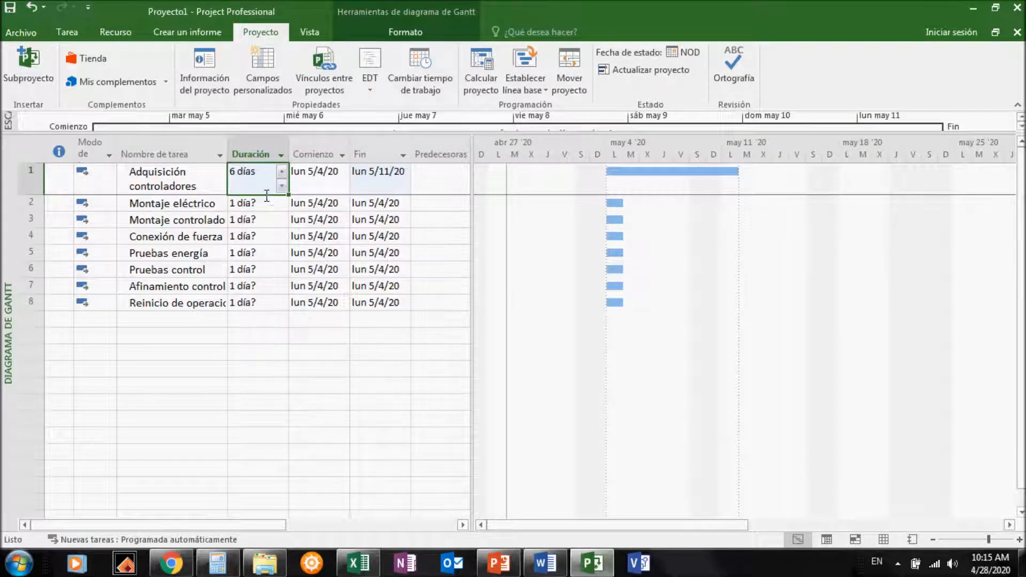
{"action": "type", "text": "60 días 10 días 10 días 5 días 2 días 20 días 2 días 1 día"}
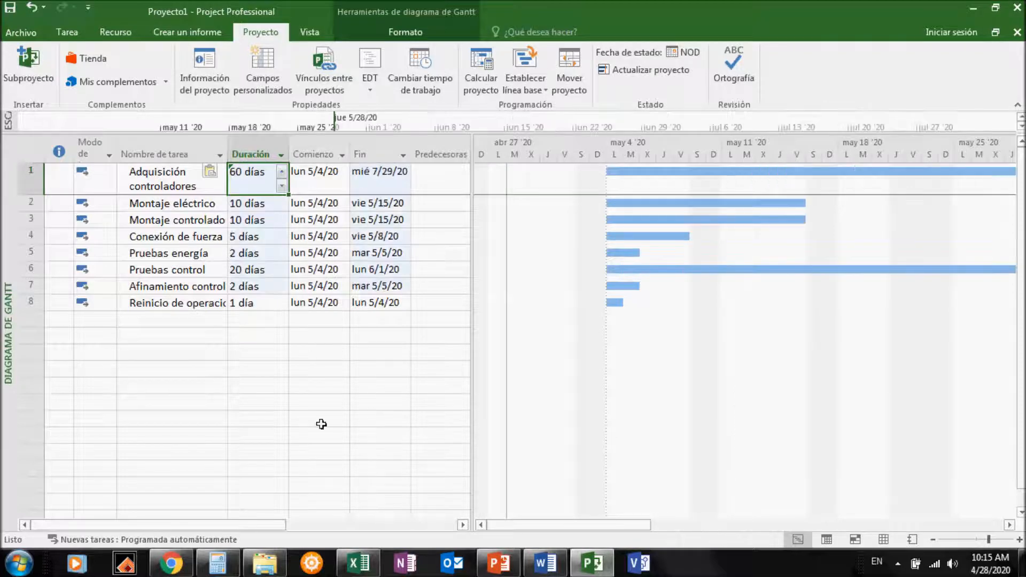
{"action": "left_click", "coordinate": [316, 419]}
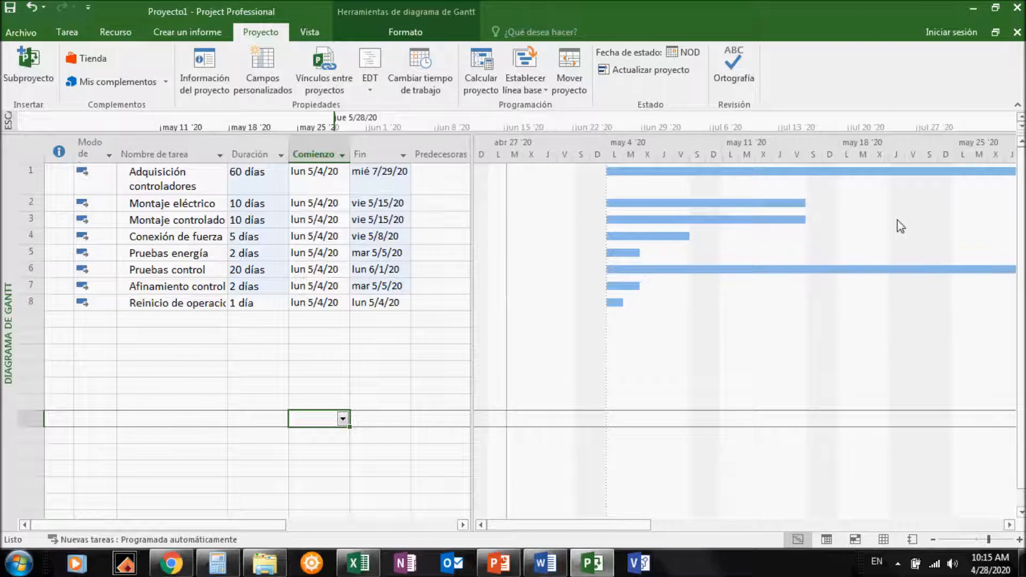
Open the Gantt chart's timescale settings, review its tiers, and set the middle tier's units to Meses
{"action": "left_click", "coordinate": [1009, 525]}
{"action": "left_click", "coordinate": [1009, 525]}
{"action": "left_click", "coordinate": [1009, 525]}
{"action": "left_click", "coordinate": [1009, 525]}
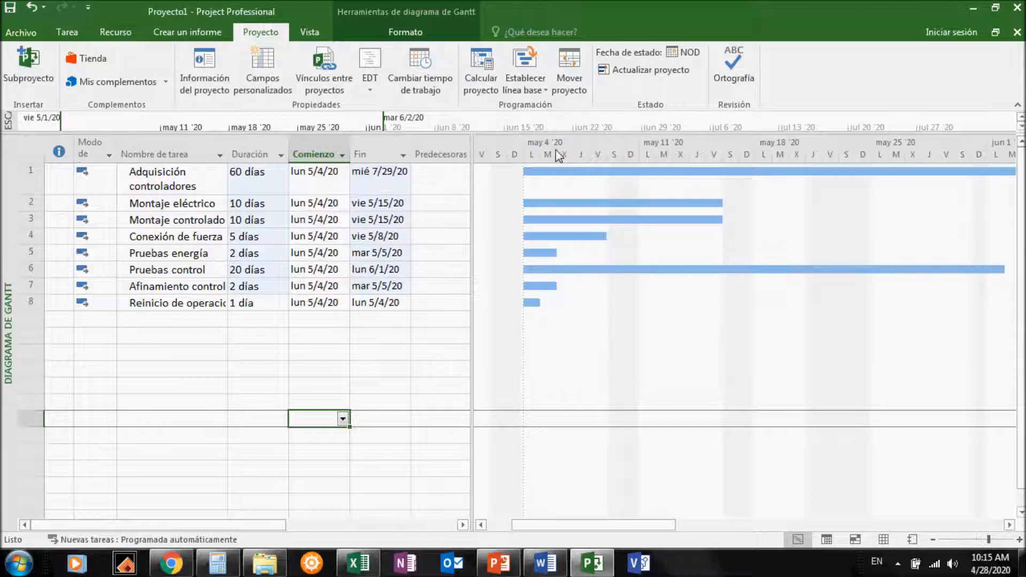
{"action": "double_click", "coordinate": [634, 142]}
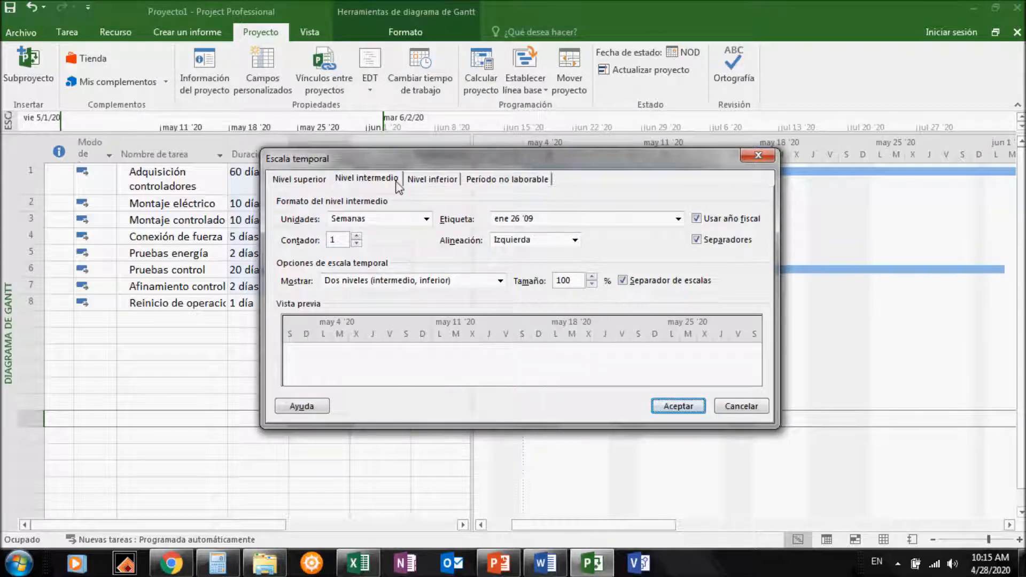
{"action": "left_click", "coordinate": [425, 182]}
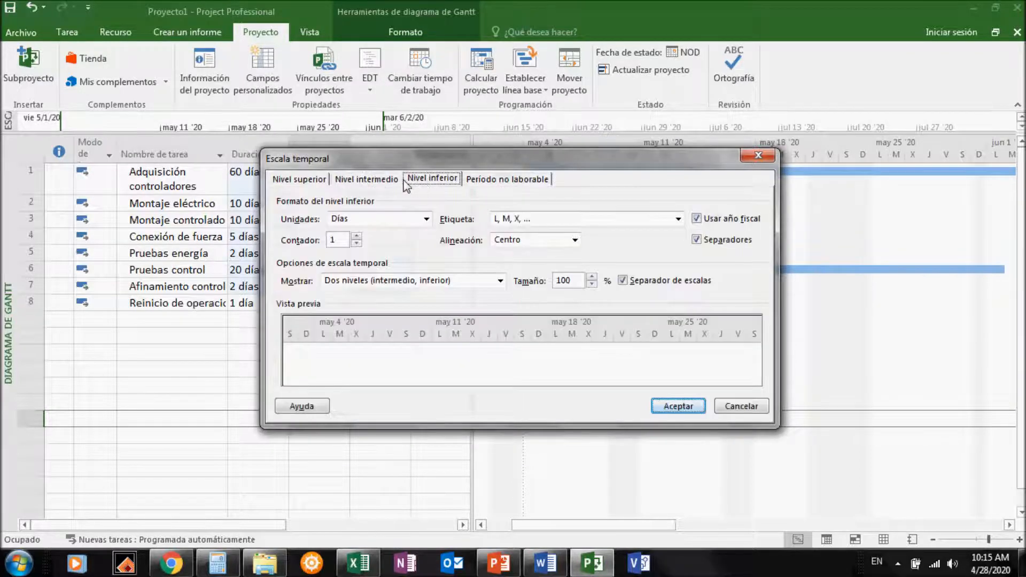
{"action": "left_click", "coordinate": [377, 180]}
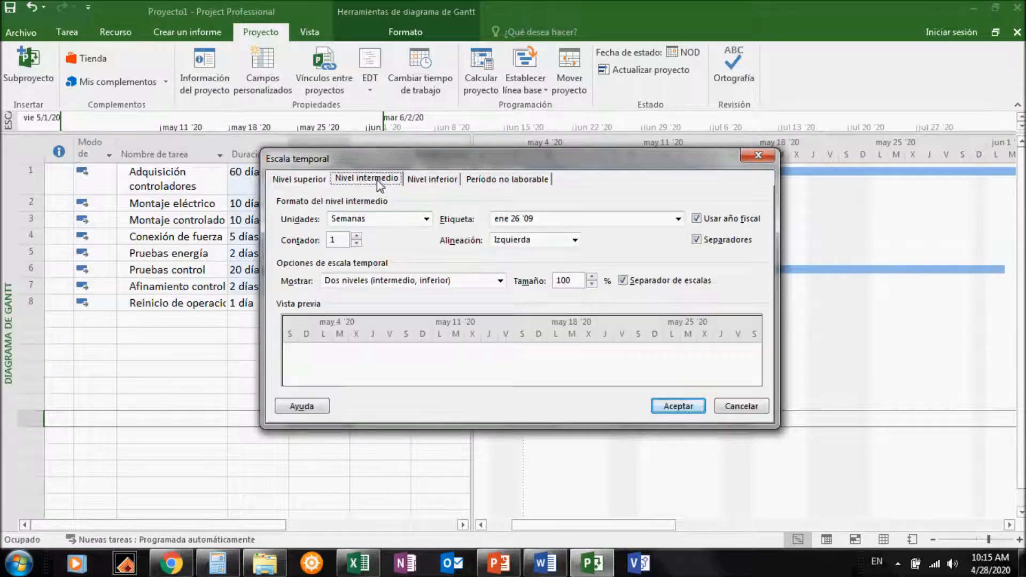
{"action": "left_click", "coordinate": [306, 181]}
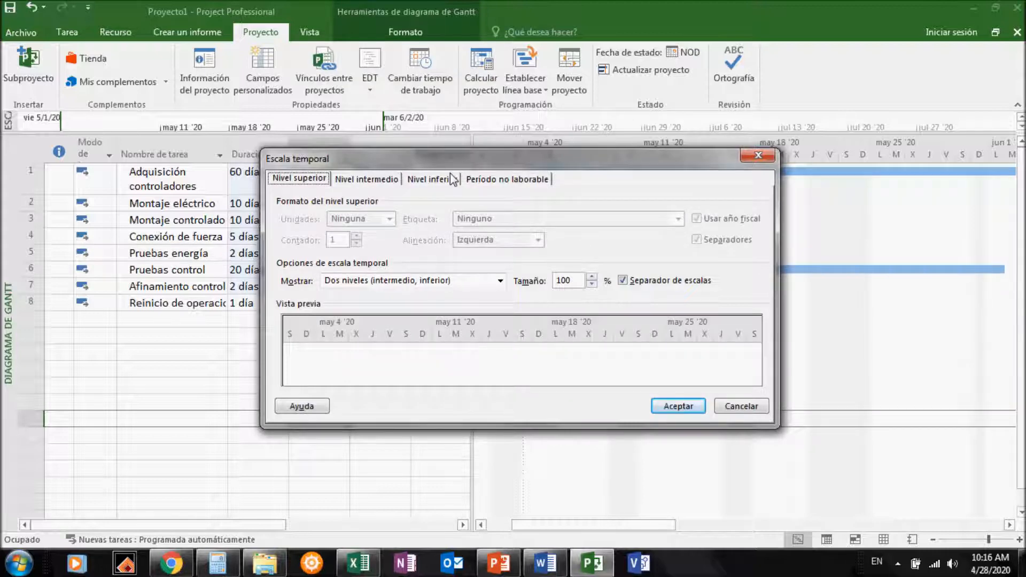
{"action": "left_click", "coordinate": [389, 180]}
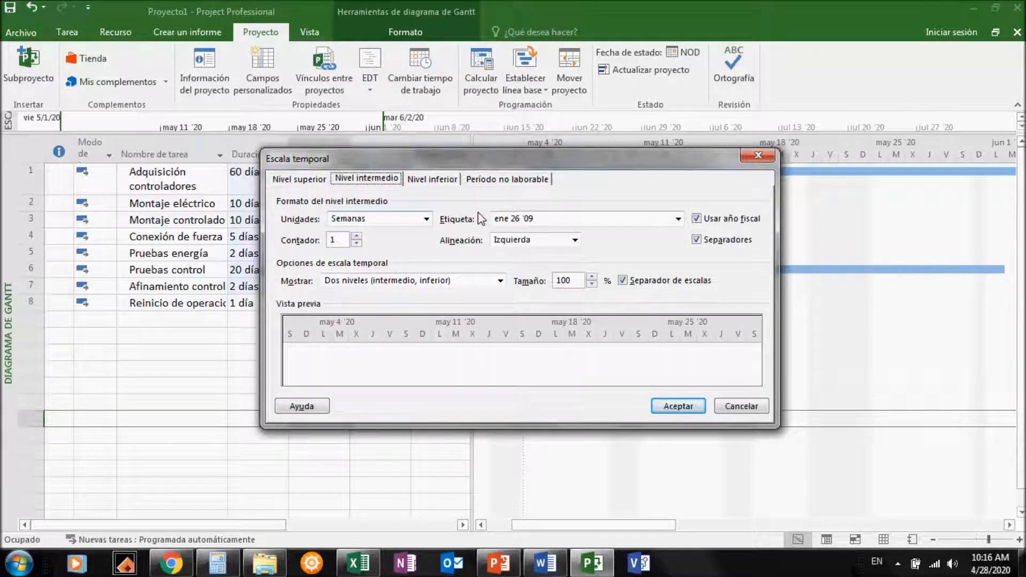
{"action": "left_click", "coordinate": [427, 219]}
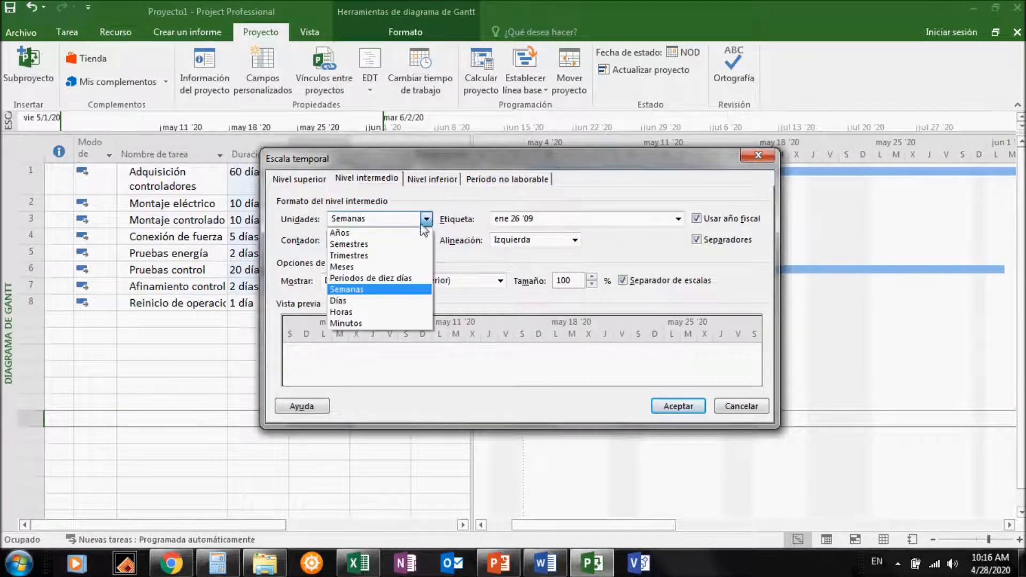
{"action": "left_click", "coordinate": [401, 267]}
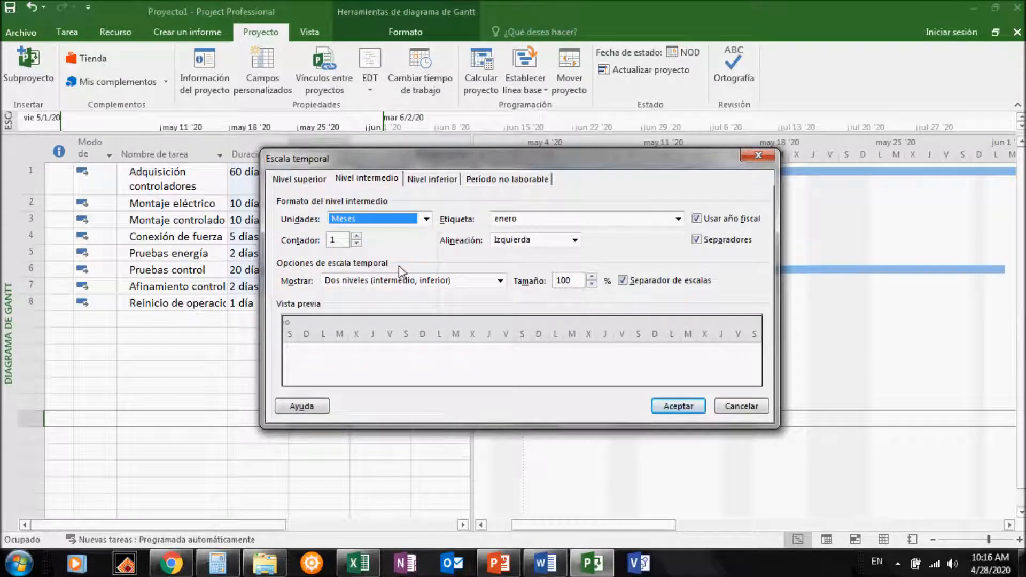
Set the timescale's lower tier units to Semanas and apply the new timescale to the Gantt chart
{"action": "left_click", "coordinate": [431, 181]}
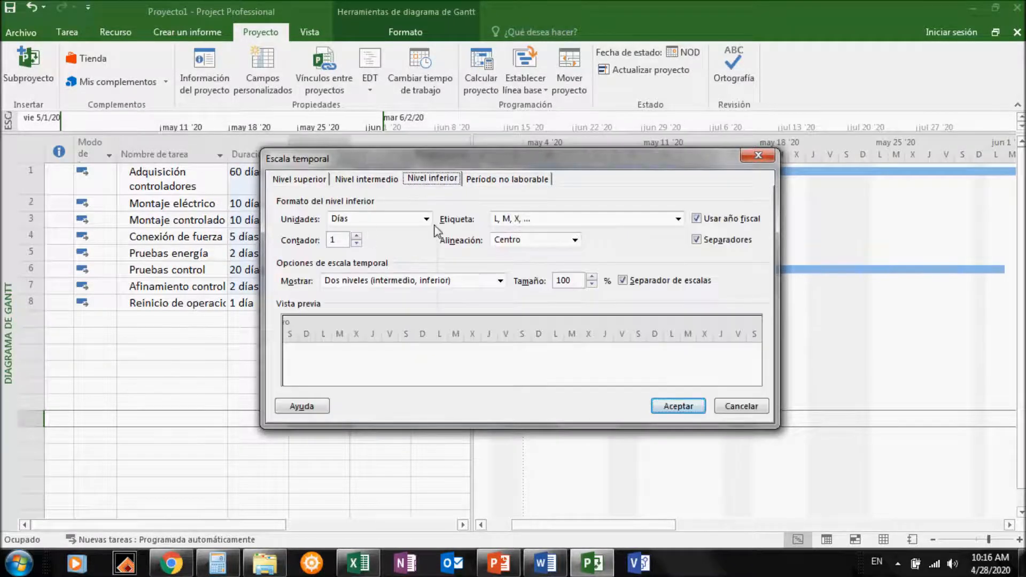
{"action": "left_click", "coordinate": [429, 220]}
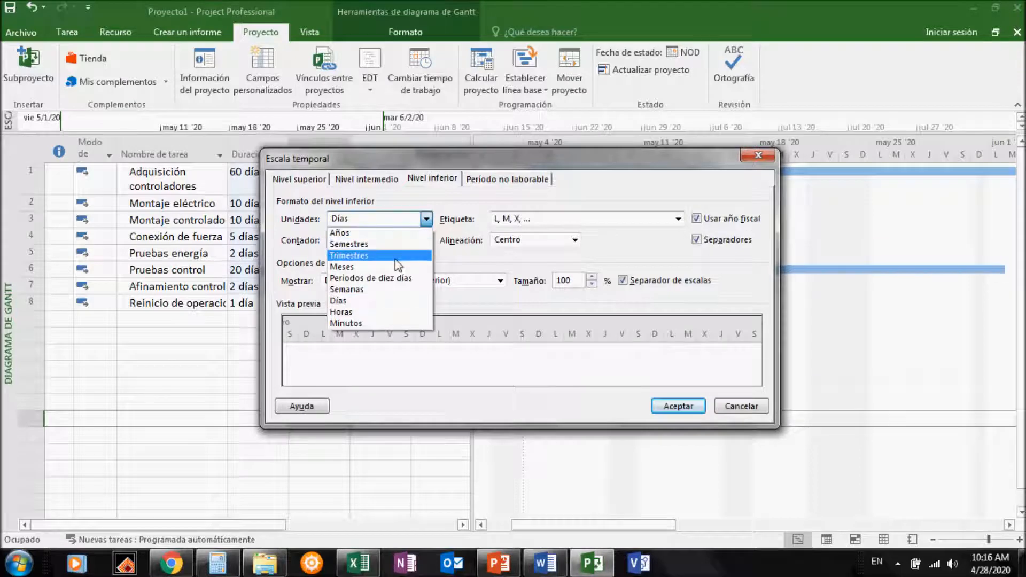
{"action": "left_click", "coordinate": [397, 289]}
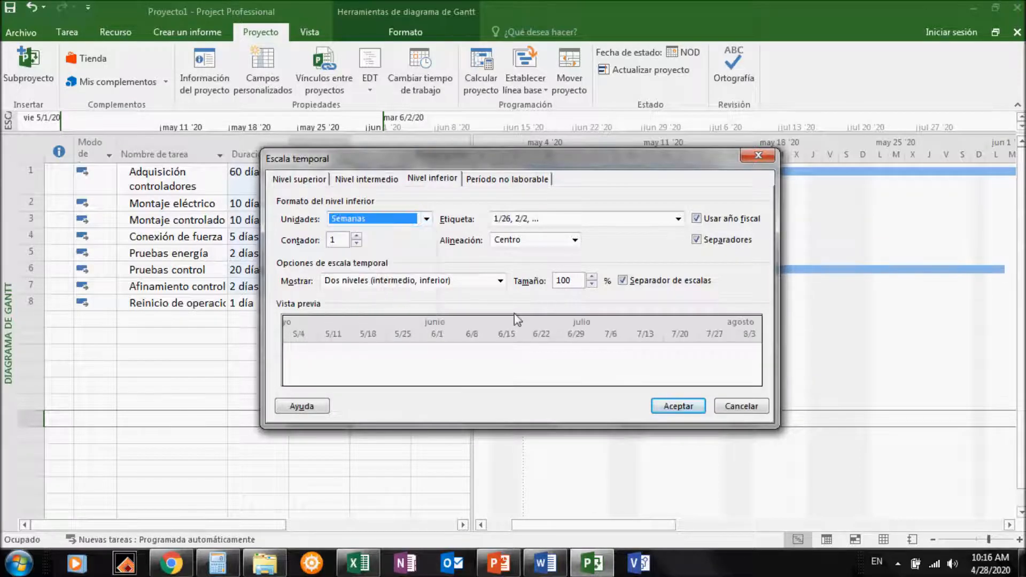
{"action": "left_click", "coordinate": [670, 408]}
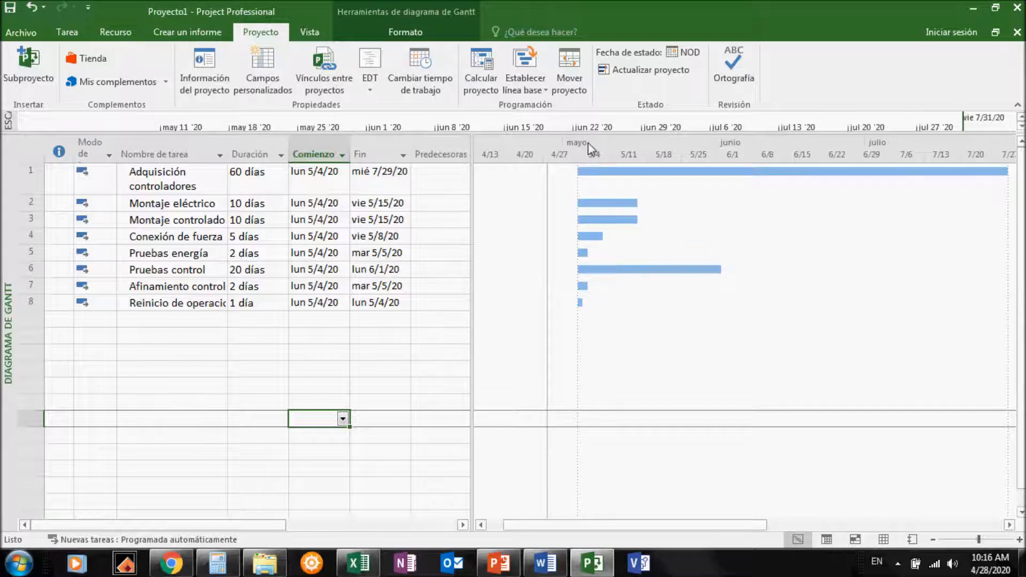
Change the label format of the timescale's weekly lower tier to "ene 26, feb 2, ..." and apply it
{"action": "double_click", "coordinate": [622, 151]}
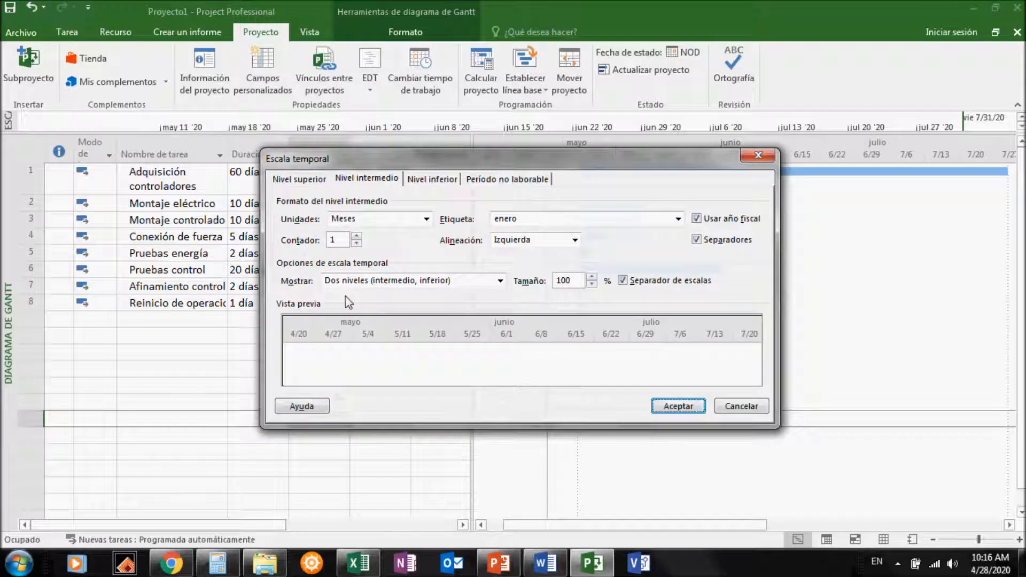
{"action": "left_click", "coordinate": [422, 181]}
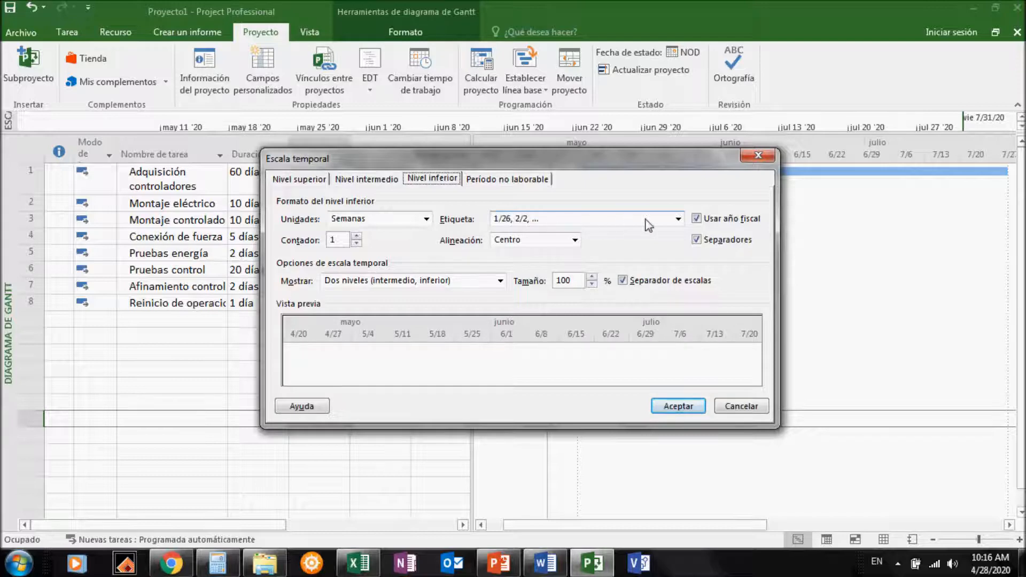
{"action": "left_click", "coordinate": [678, 219]}
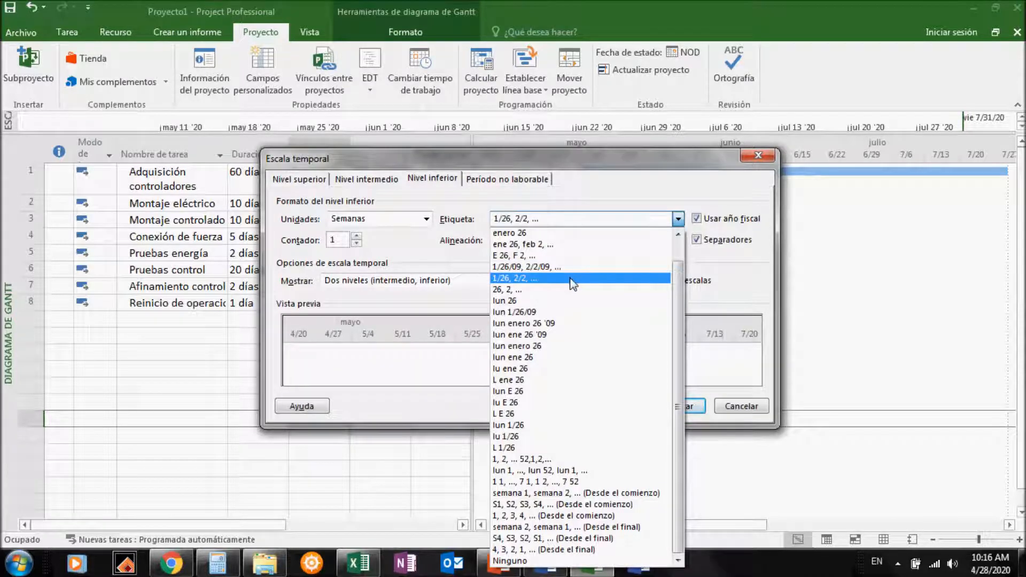
{"action": "left_click", "coordinate": [567, 246]}
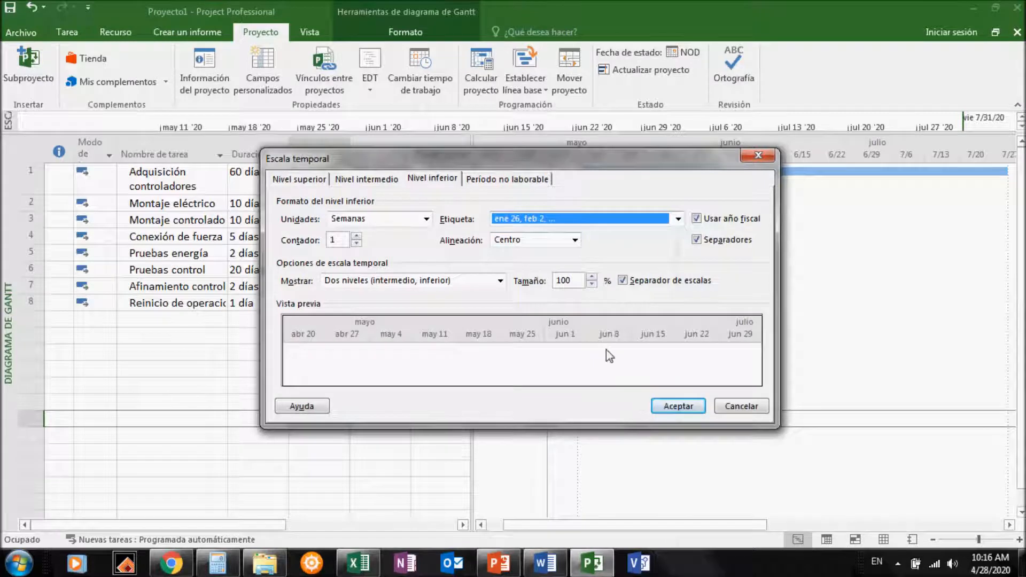
{"action": "left_click", "coordinate": [677, 406]}
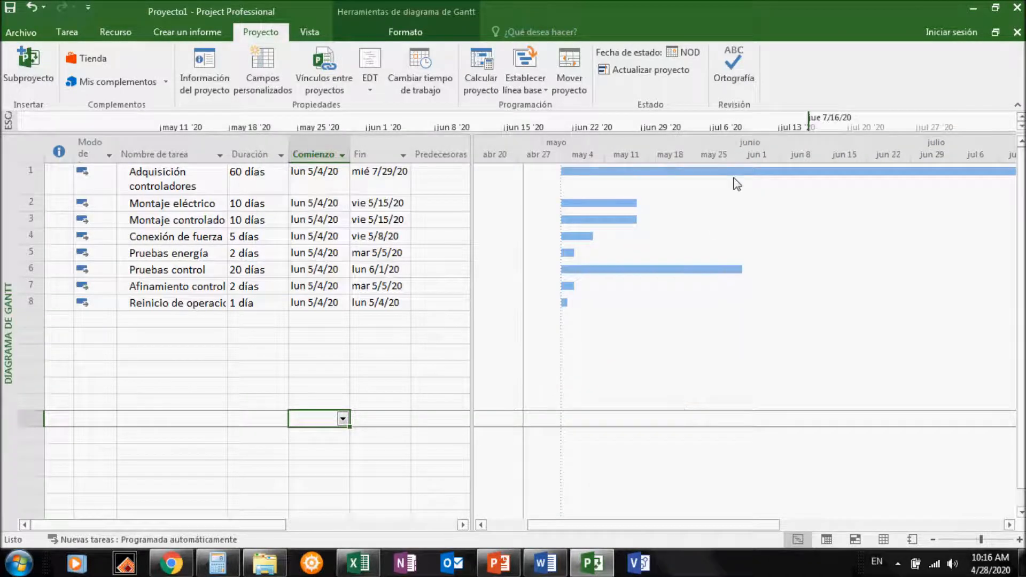
Change the label format of the timescale's weekly lower tier to "S1, S2, S3, S4, ... (Desde el comienzo)" and apply it
{"action": "double_click", "coordinate": [570, 152]}
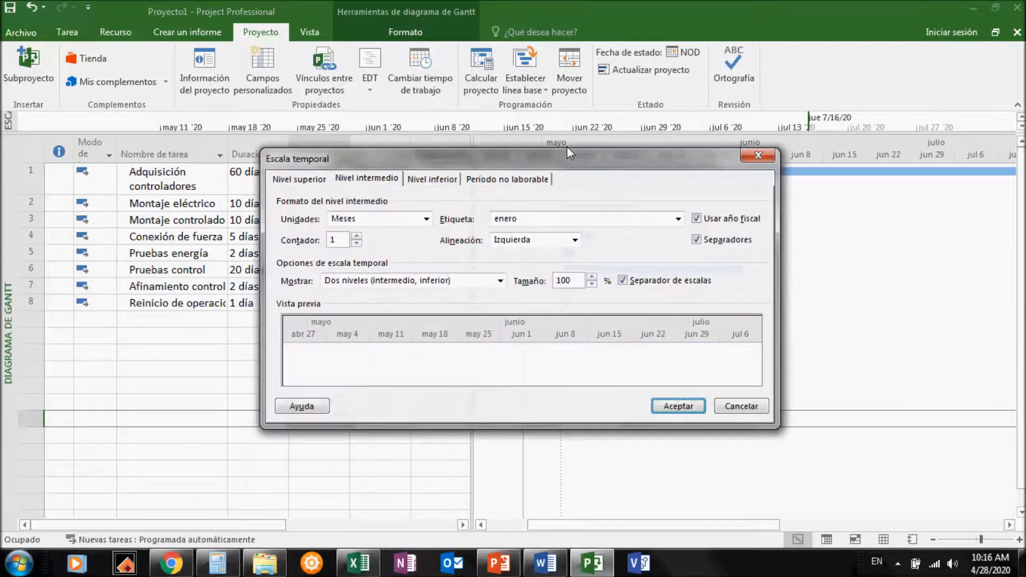
{"action": "left_click", "coordinate": [679, 220]}
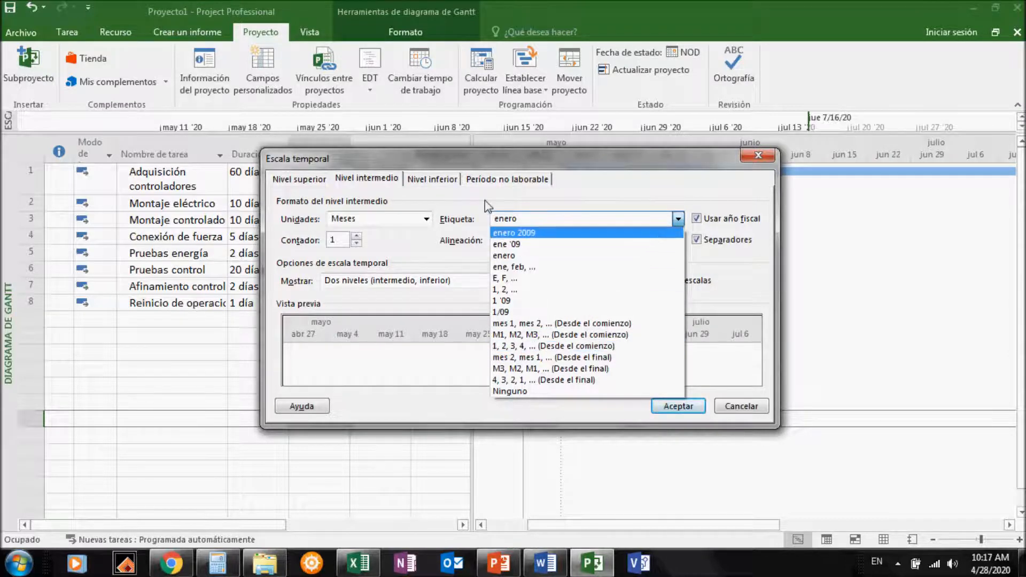
{"action": "left_click", "coordinate": [422, 183]}
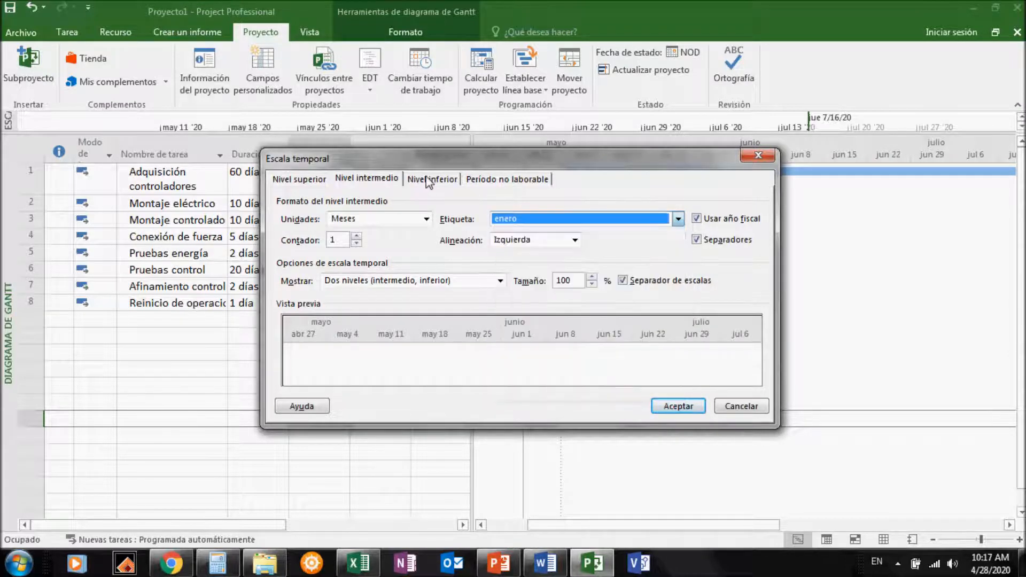
{"action": "left_click", "coordinate": [679, 220]}
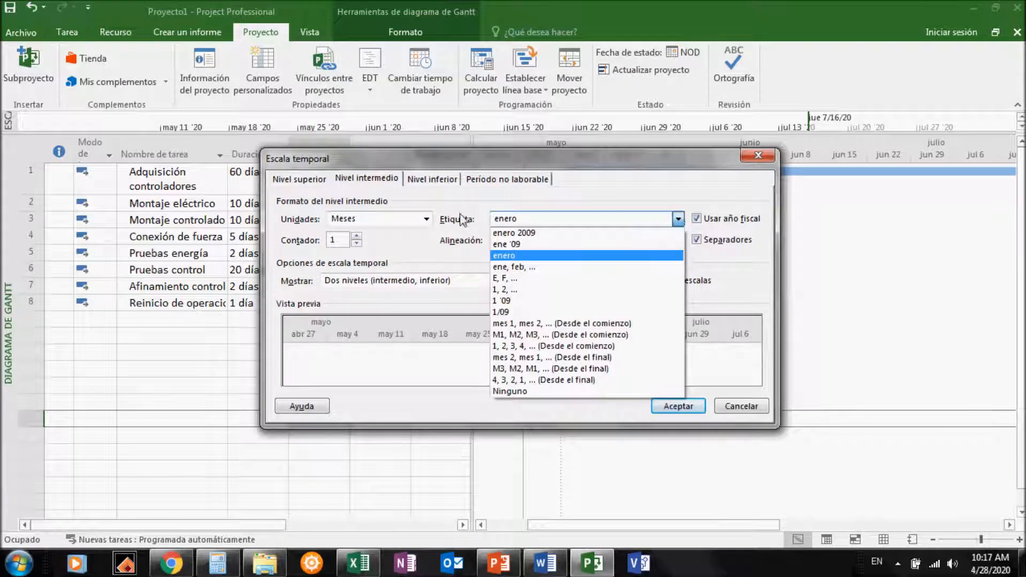
{"action": "left_click", "coordinate": [679, 219]}
{"action": "left_click", "coordinate": [448, 184]}
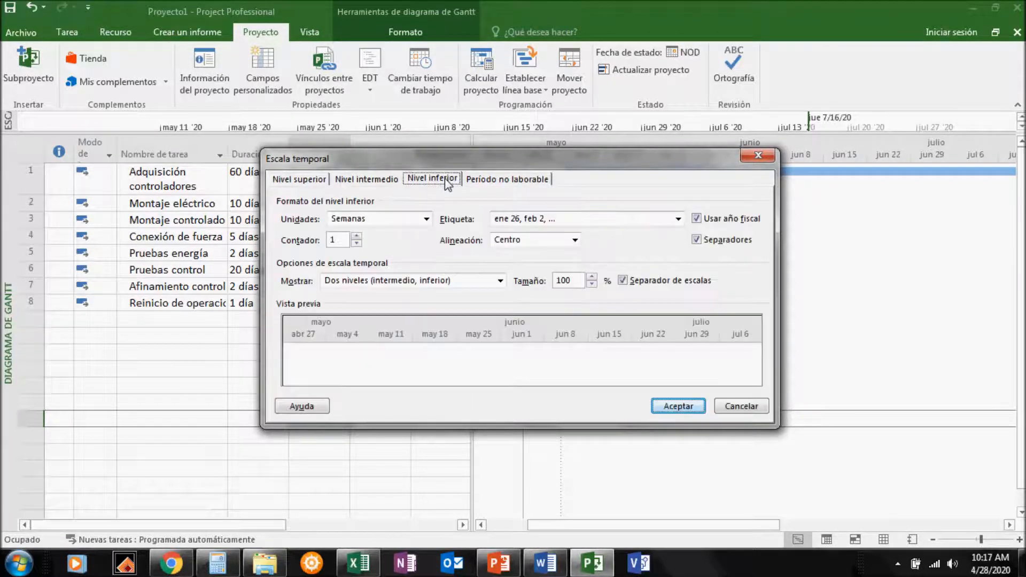
{"action": "left_click", "coordinate": [678, 219]}
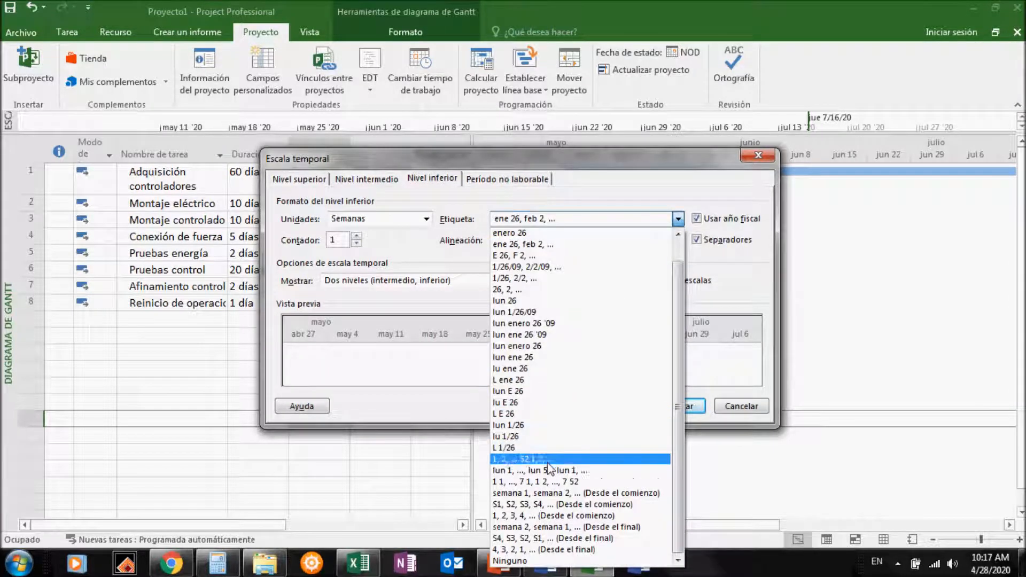
{"action": "left_click", "coordinate": [542, 505]}
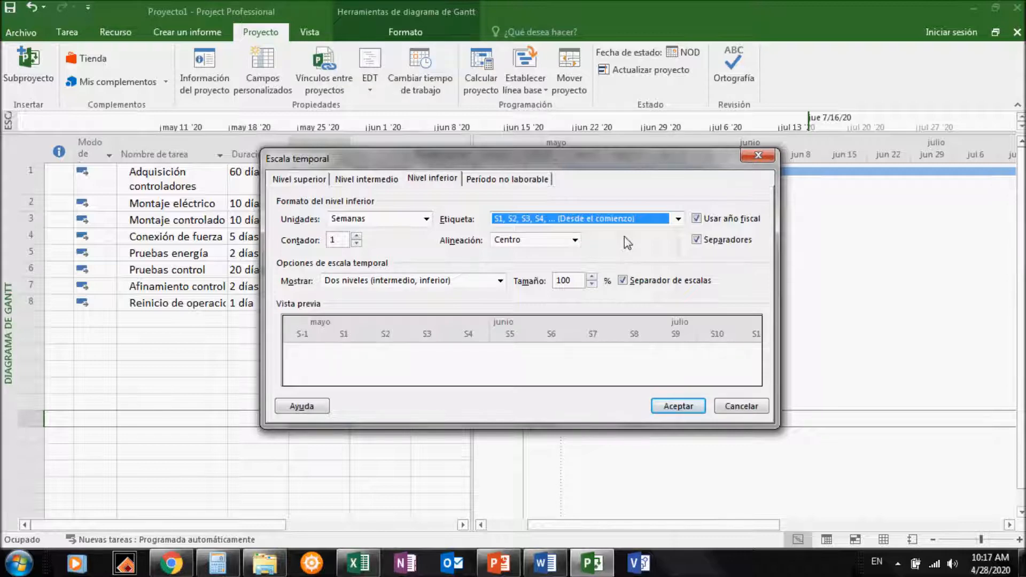
{"action": "left_click", "coordinate": [675, 408]}
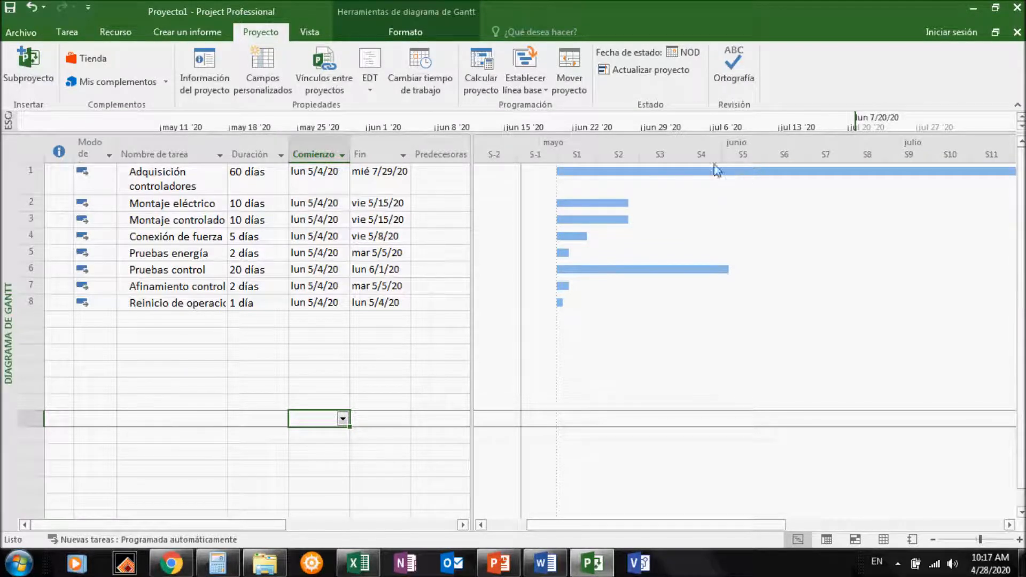
Reduce the Gantt chart's timescale size to 60 % and apply it
{"action": "double_click", "coordinate": [739, 153]}
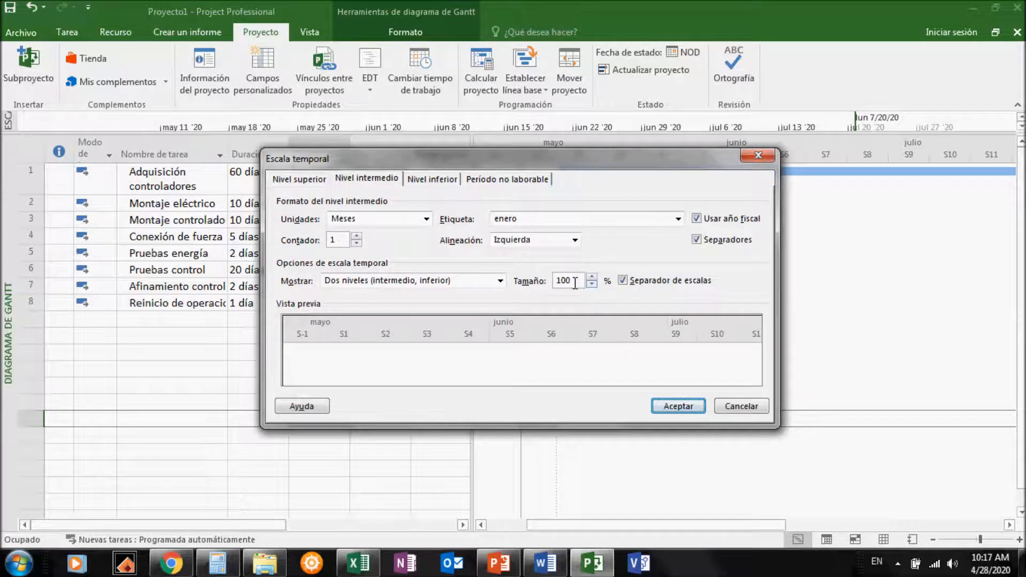
{"action": "left_click", "coordinate": [592, 284]}
{"action": "left_click", "coordinate": [592, 284]}
{"action": "left_click", "coordinate": [592, 284]}
{"action": "left_click", "coordinate": [592, 283]}
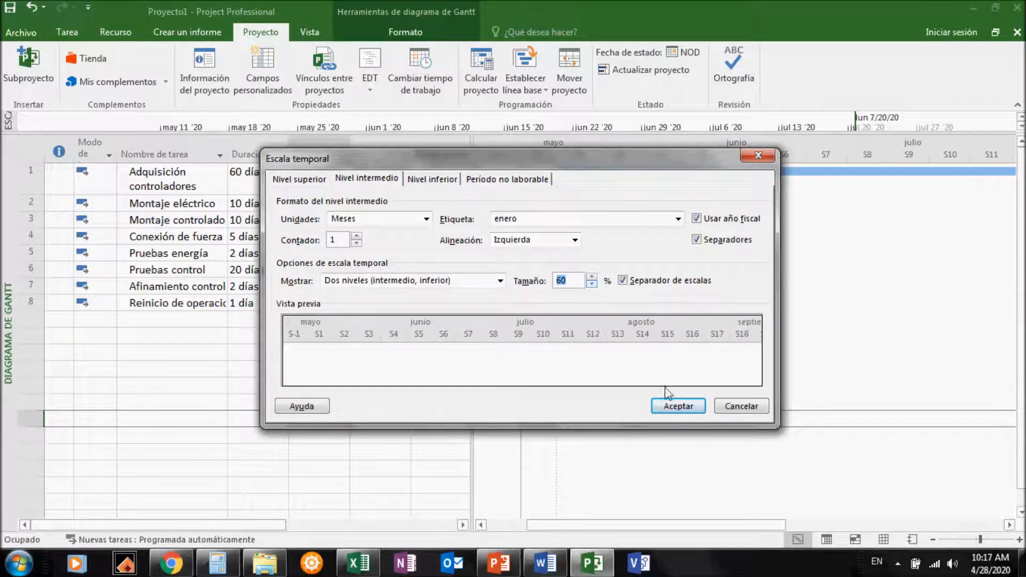
{"action": "left_click", "coordinate": [673, 406]}
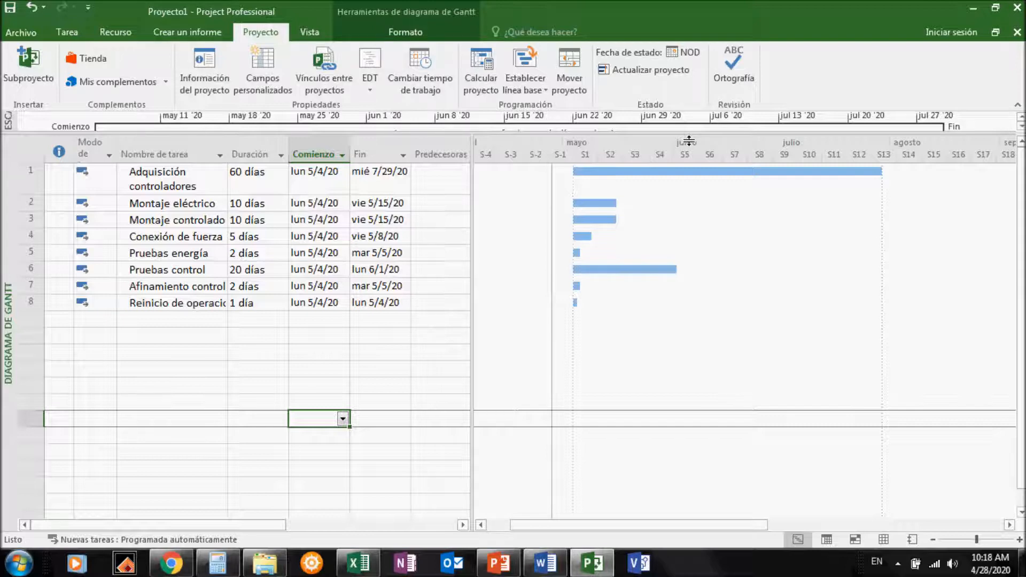
Switch to the Word document and highlight the task name Reinicio de operación in yellow in the task table
{"action": "left_click", "coordinate": [550, 567]}
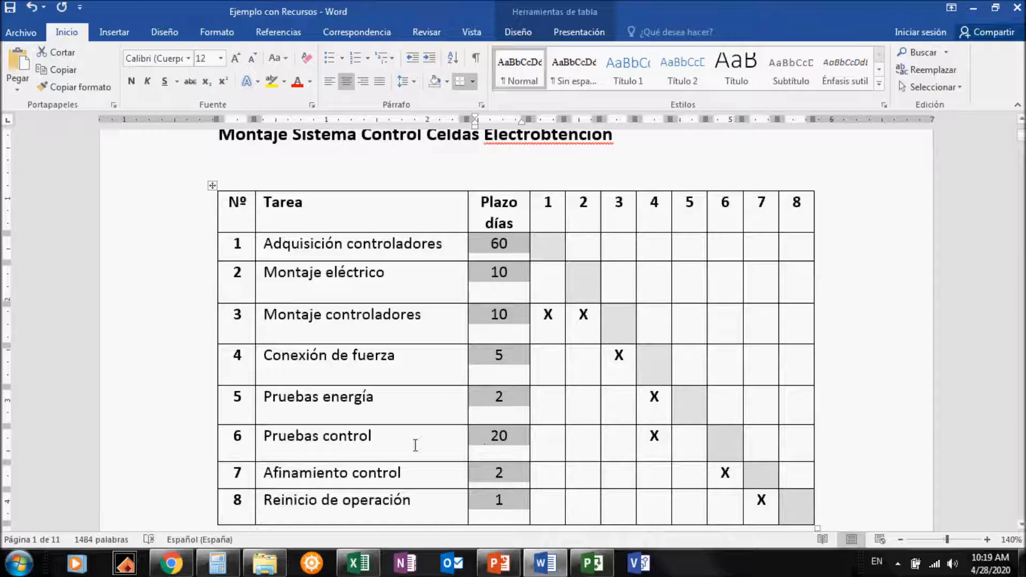
{"action": "left_click_drag", "start_coordinate": [279, 405], "coordinate": [502, 400]}
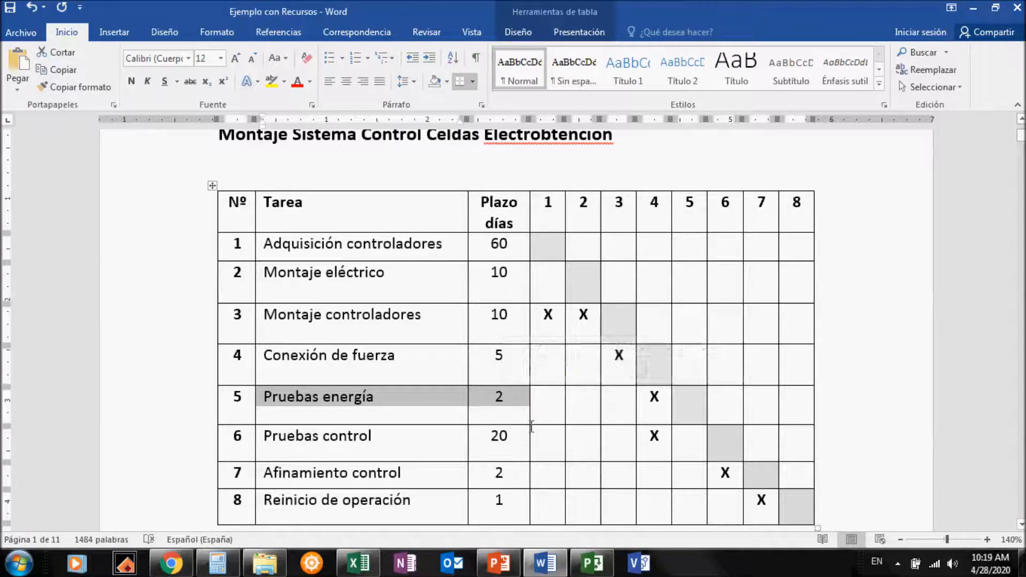
{"action": "left_click", "coordinate": [273, 509]}
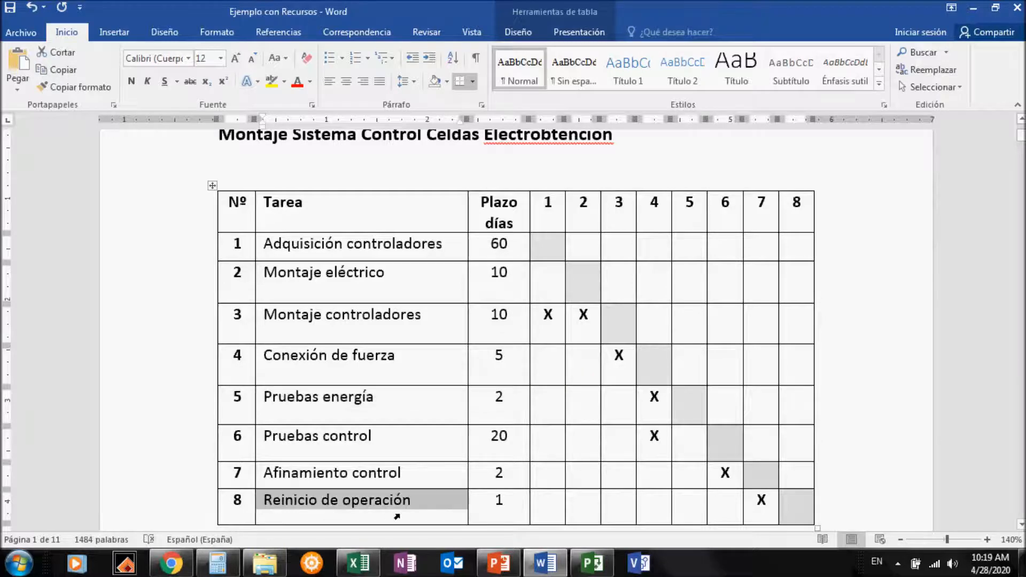
{"action": "left_click", "coordinate": [542, 509]}
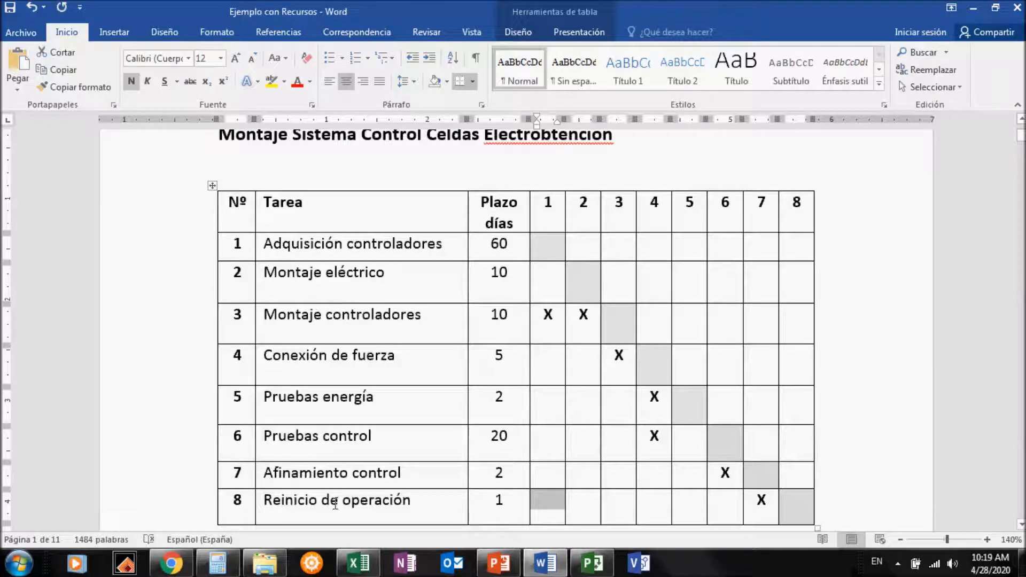
{"action": "left_click_drag", "start_coordinate": [416, 505], "coordinate": [266, 500]}
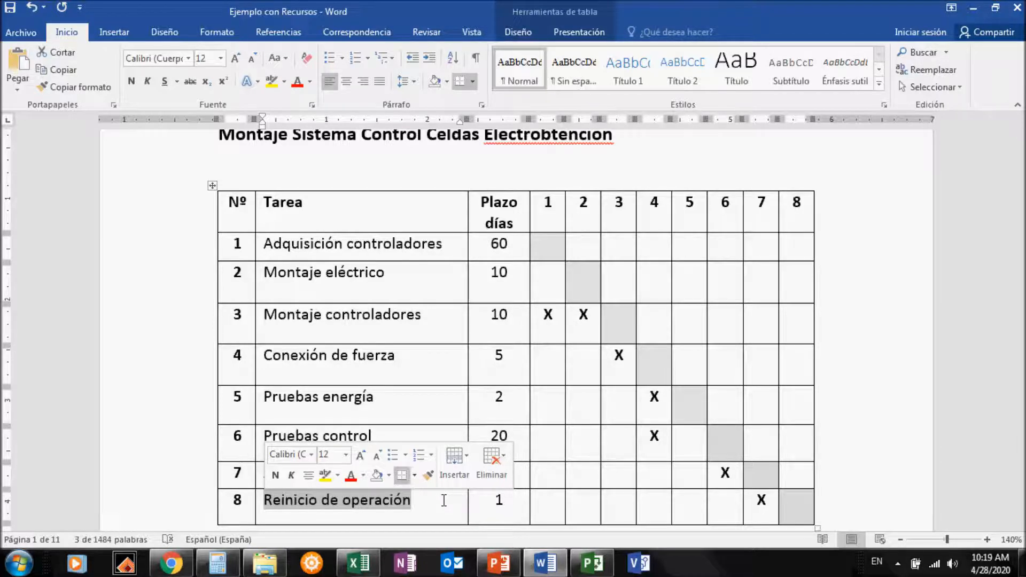
{"action": "left_click", "coordinate": [271, 85]}
{"action": "left_click", "coordinate": [374, 315]}
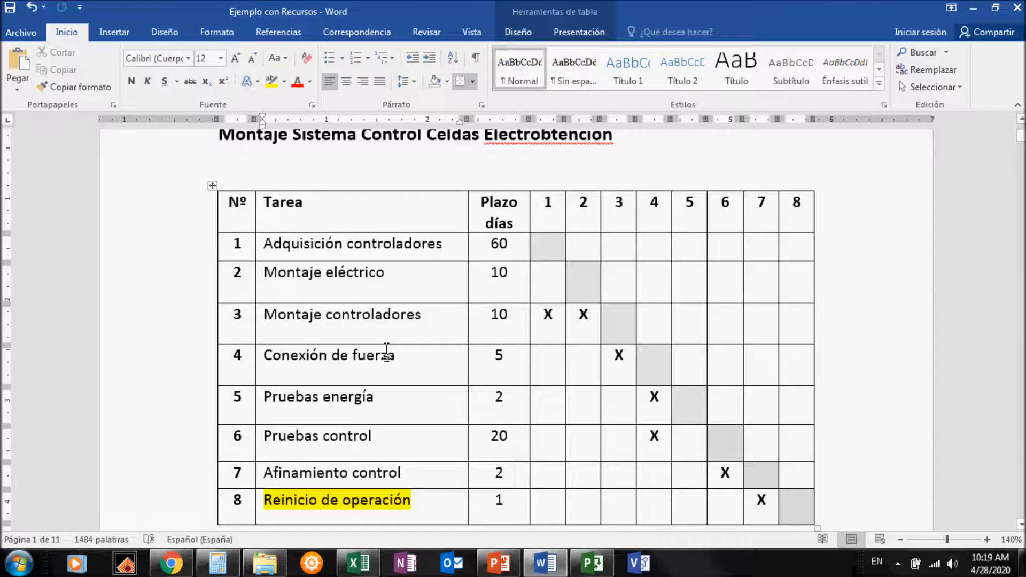
{"action": "left_click", "coordinate": [205, 512]}
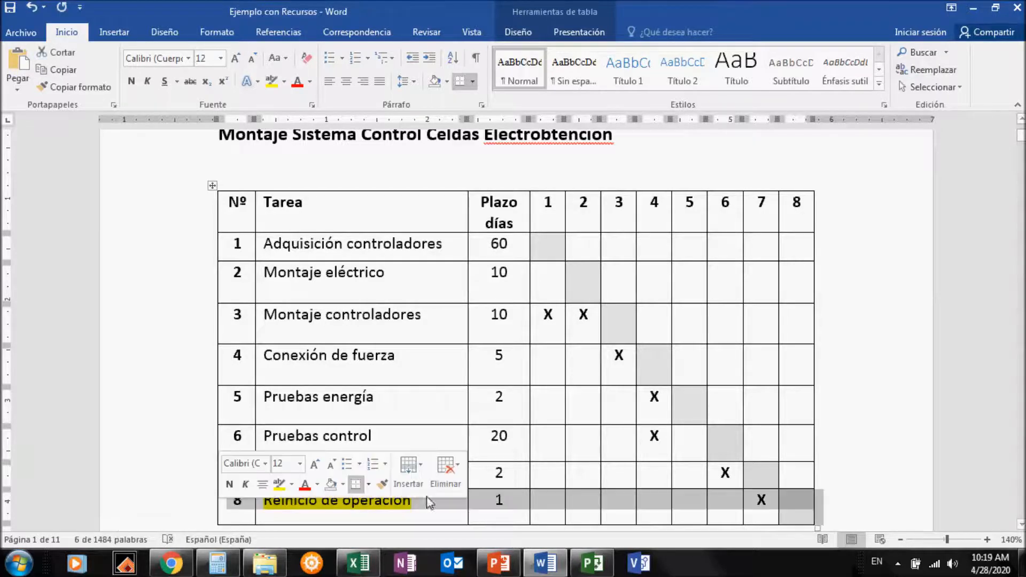
{"action": "left_click", "coordinate": [510, 506]}
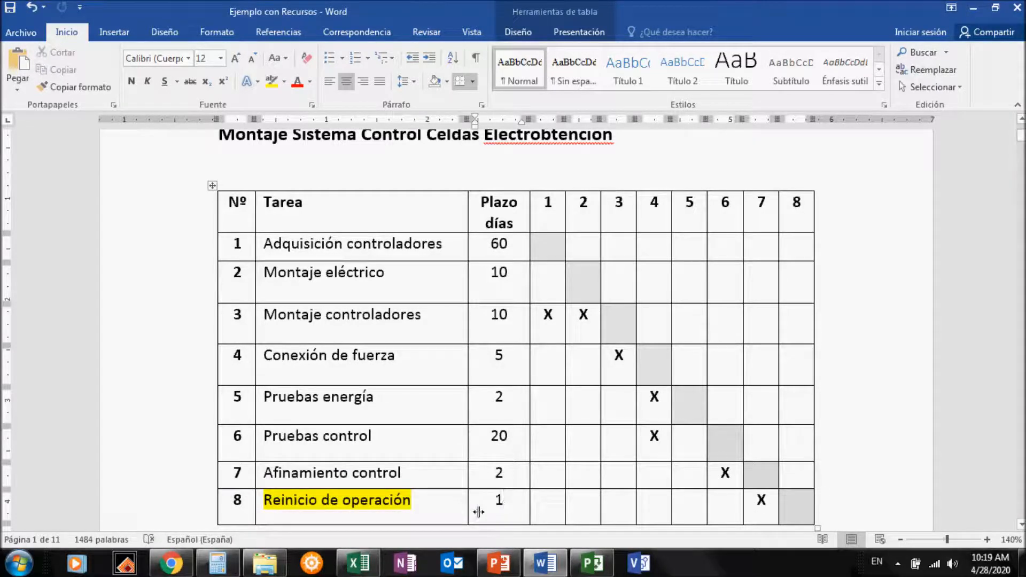
Switch back to Project, view the task information of Reinicio de operación, and close it without changes
{"action": "left_click", "coordinate": [592, 566]}
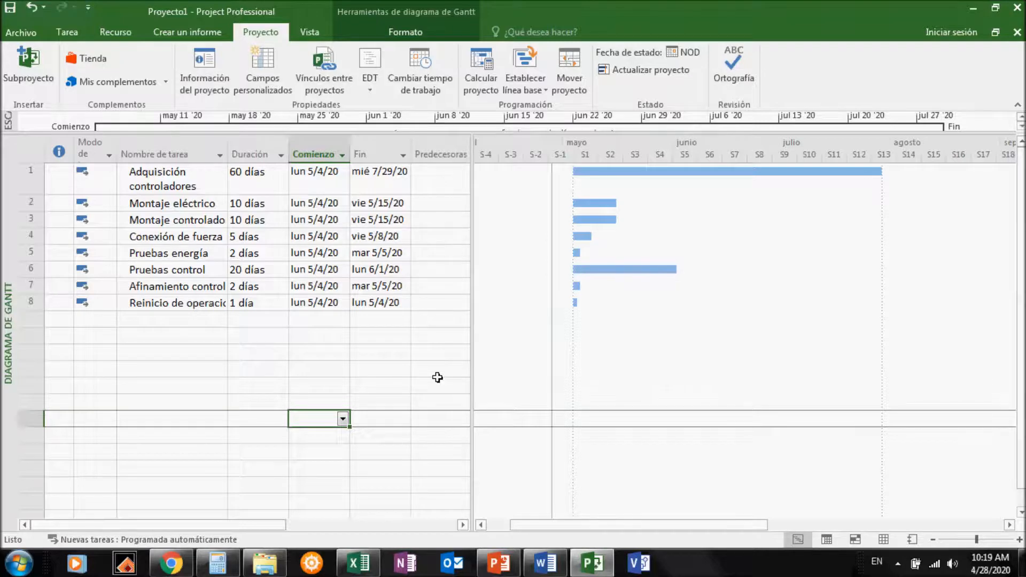
{"action": "double_click", "coordinate": [192, 308]}
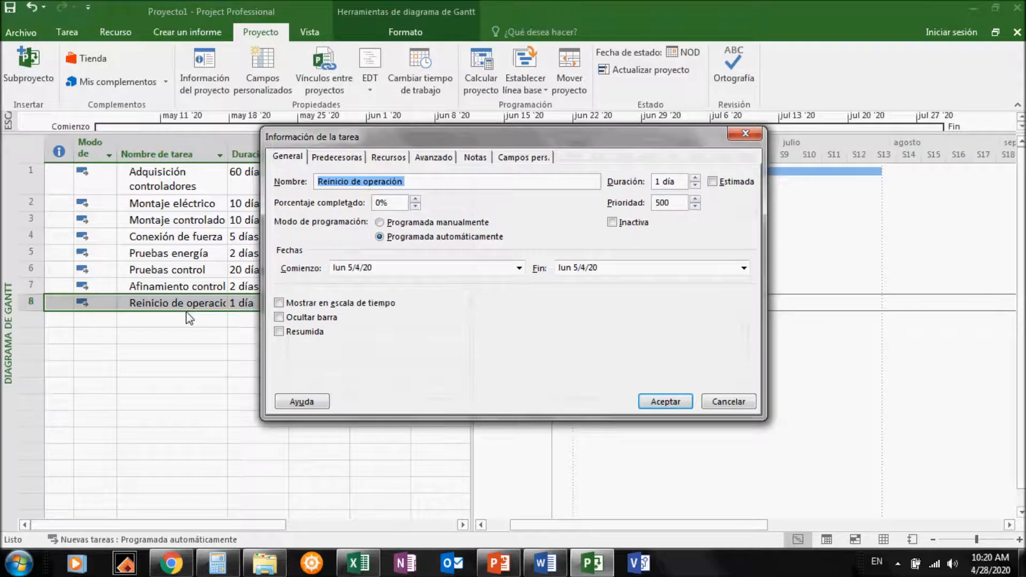
{"action": "left_click", "coordinate": [747, 132]}
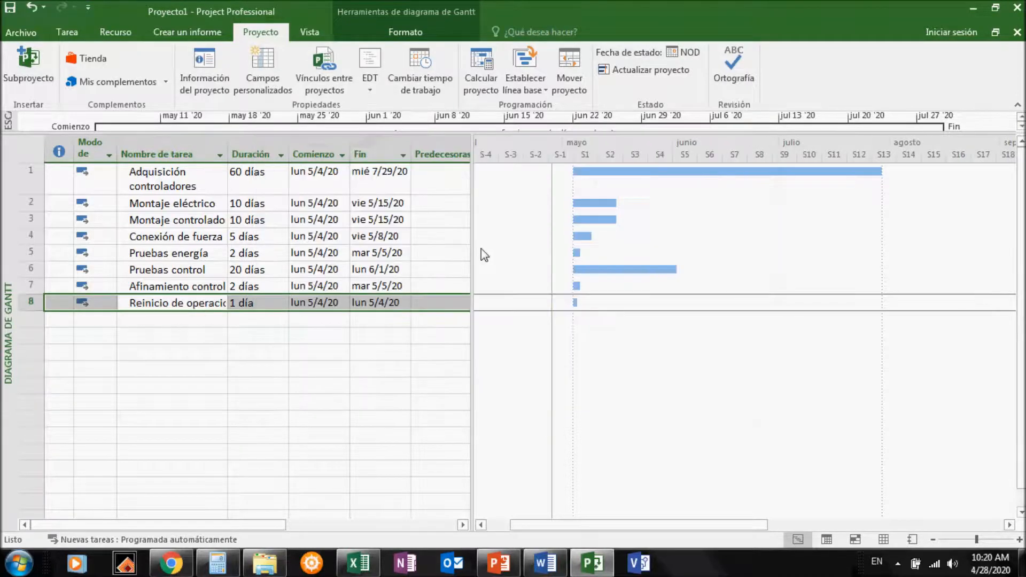
Set the duration of the task Reinicio de operación to 0 days
{"action": "left_click", "coordinate": [253, 408]}
{"action": "left_click", "coordinate": [246, 306]}
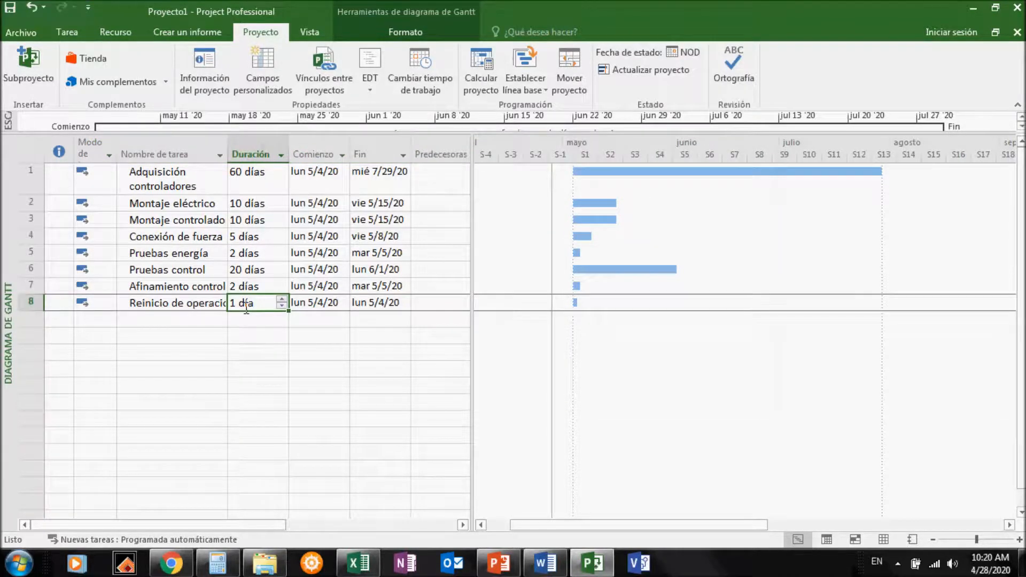
{"action": "type", "text": "0"}
{"action": "key", "text": "Return"}
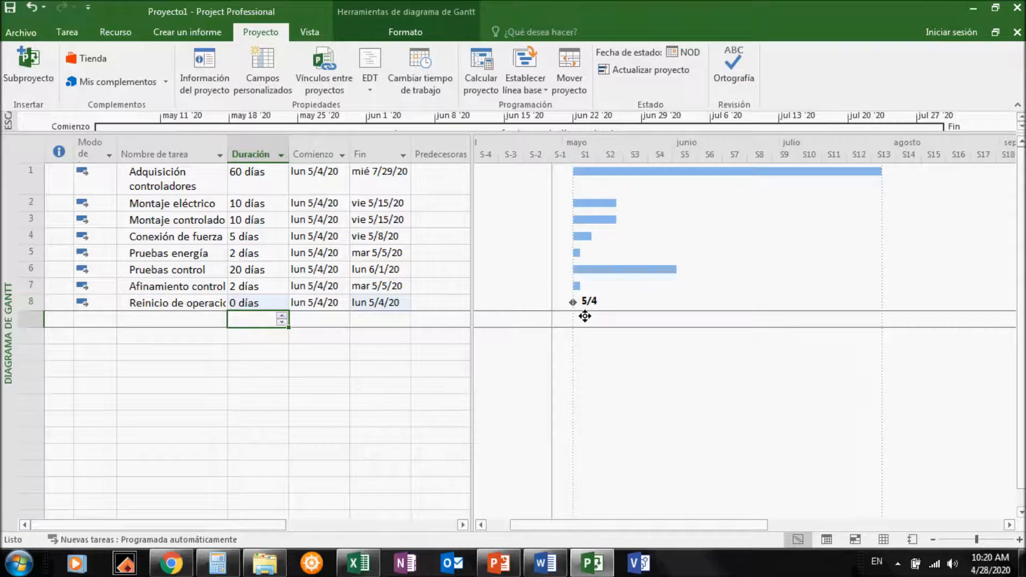
Set the duration of Reinicio de operación back to 1 day
{"action": "mouse_move", "coordinate": [586, 316]}
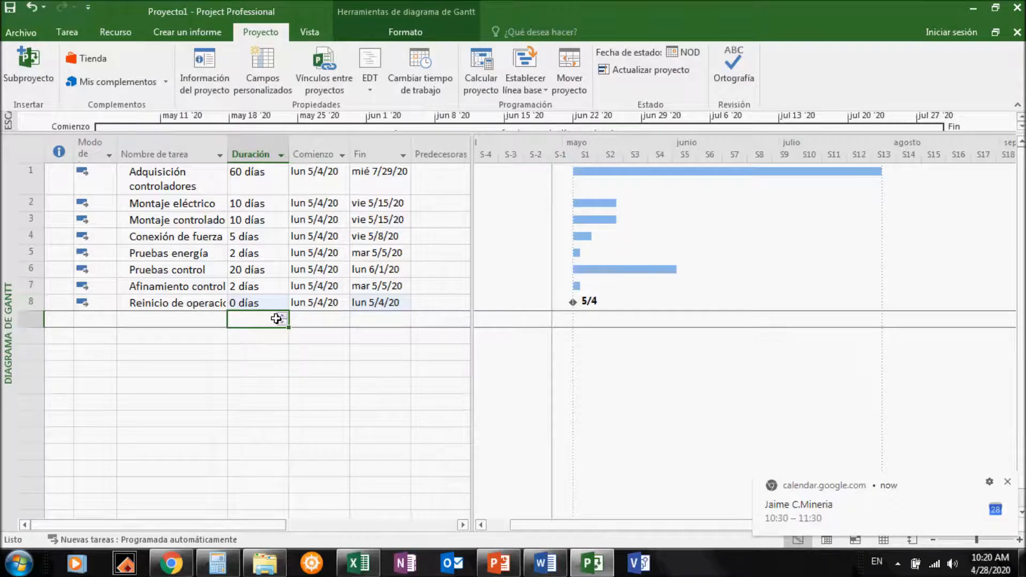
{"action": "key", "text": "Up"}
{"action": "type", "text": "1"}
{"action": "key", "text": "Return"}
Review the predecessors and resources of Reinicio de operación, mark the task as a milestone (hito) in its advanced task settings, and accept
{"action": "left_click", "coordinate": [206, 306]}
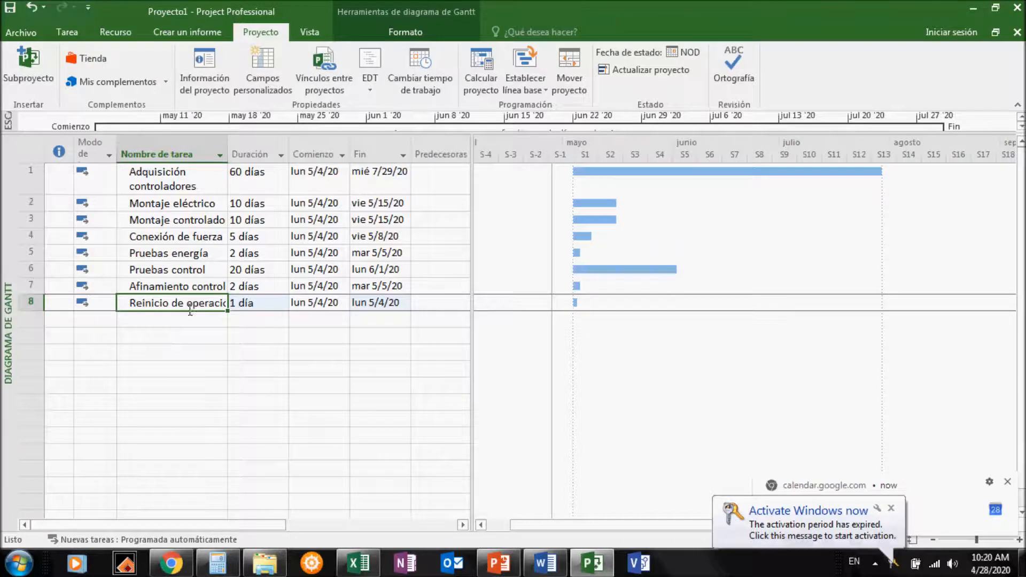
{"action": "double_click", "coordinate": [190, 306]}
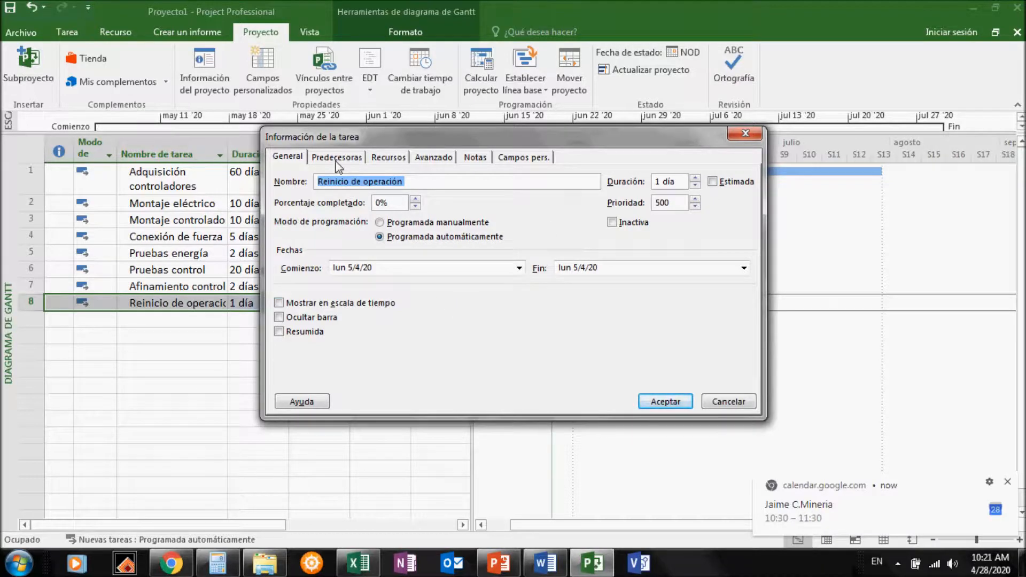
{"action": "left_click", "coordinate": [348, 157]}
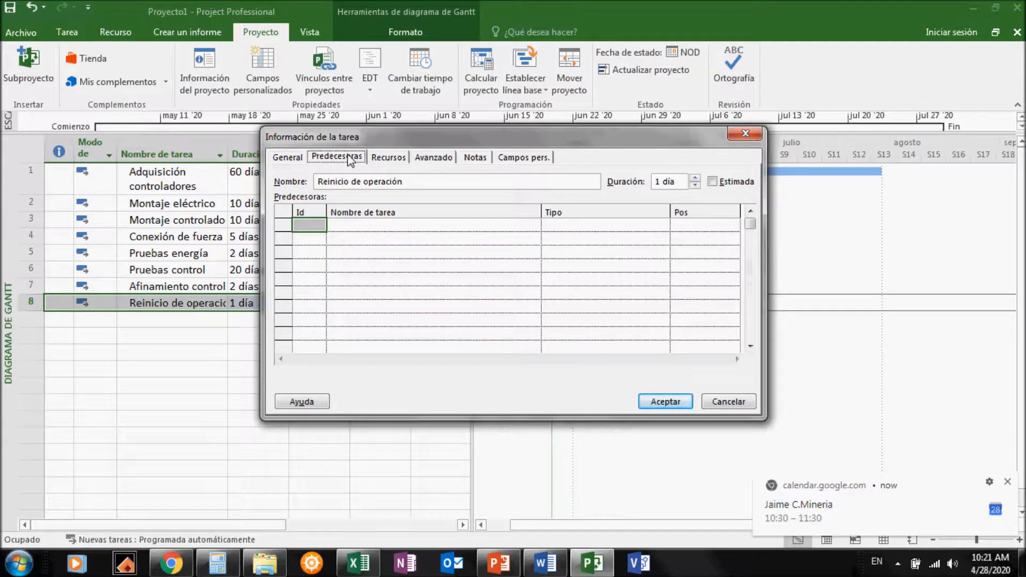
{"action": "left_click", "coordinate": [389, 158]}
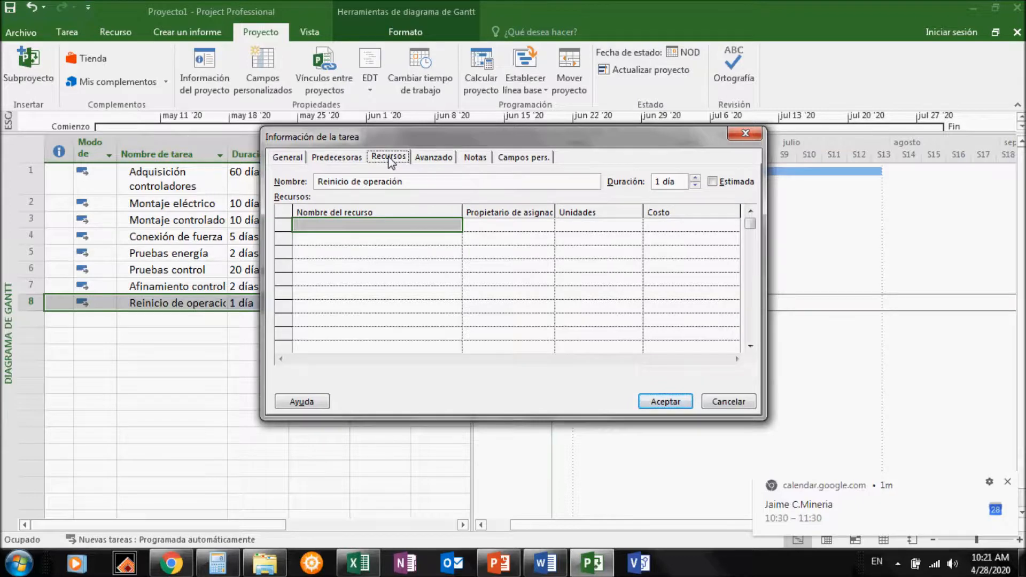
{"action": "left_click", "coordinate": [431, 158]}
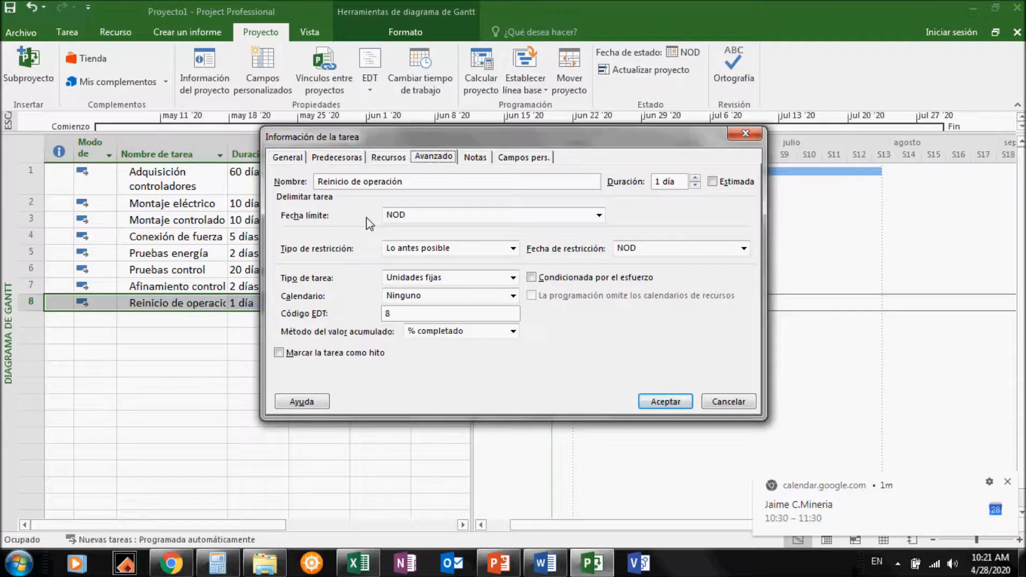
{"action": "left_click", "coordinate": [279, 352]}
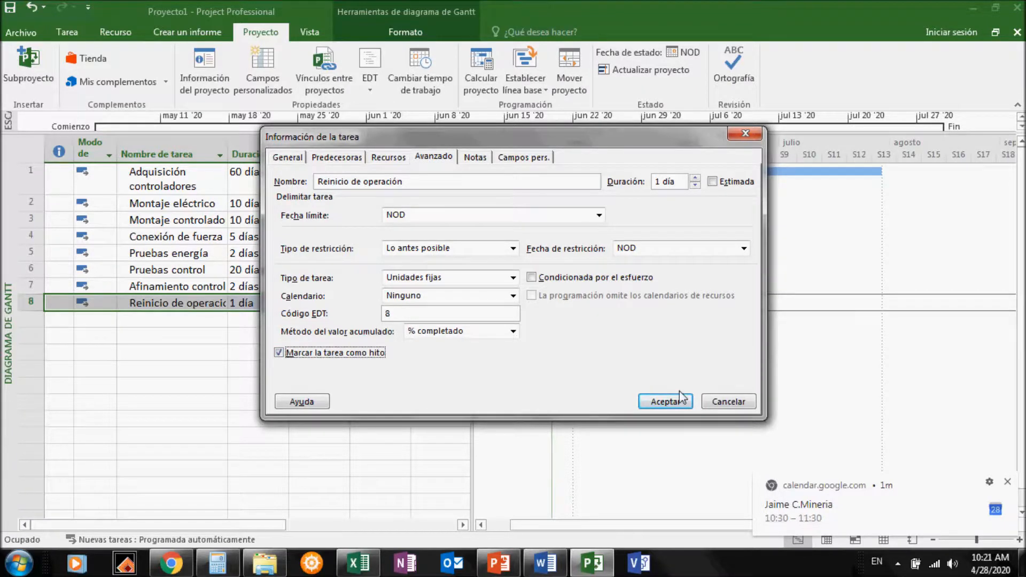
{"action": "left_click", "coordinate": [667, 401]}
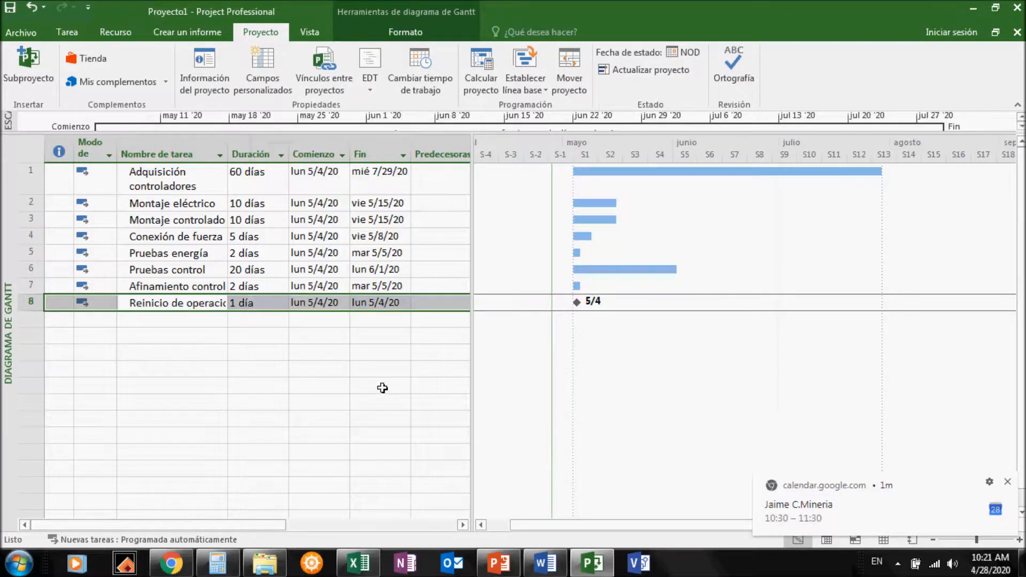
{"action": "left_click", "coordinate": [269, 307]}
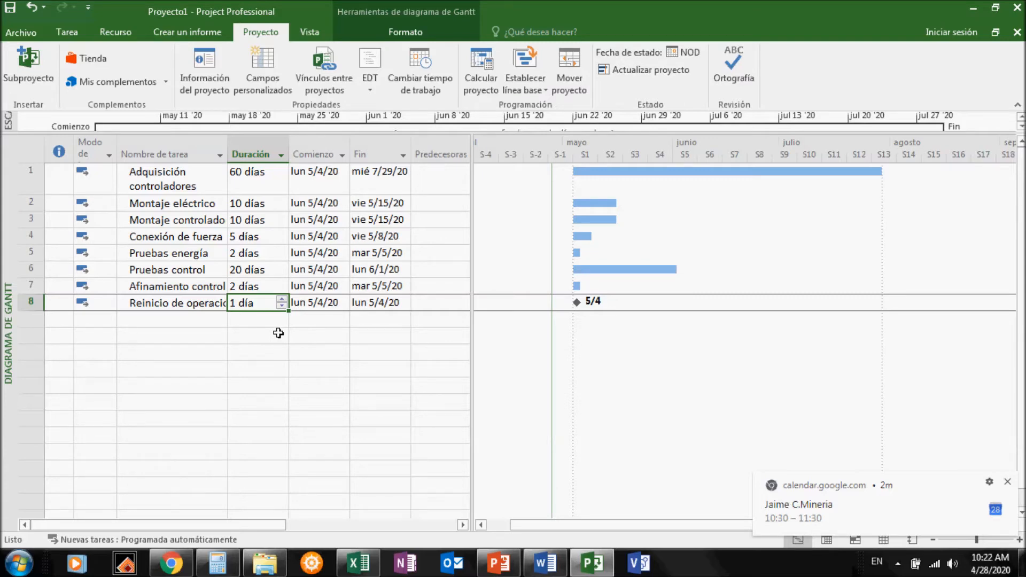
{"action": "key", "text": "Return"}
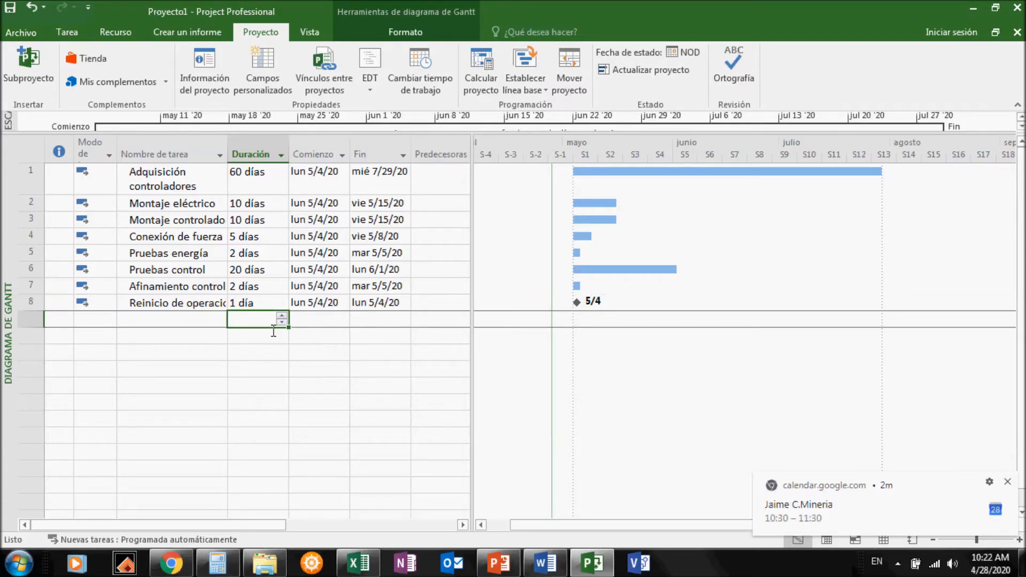